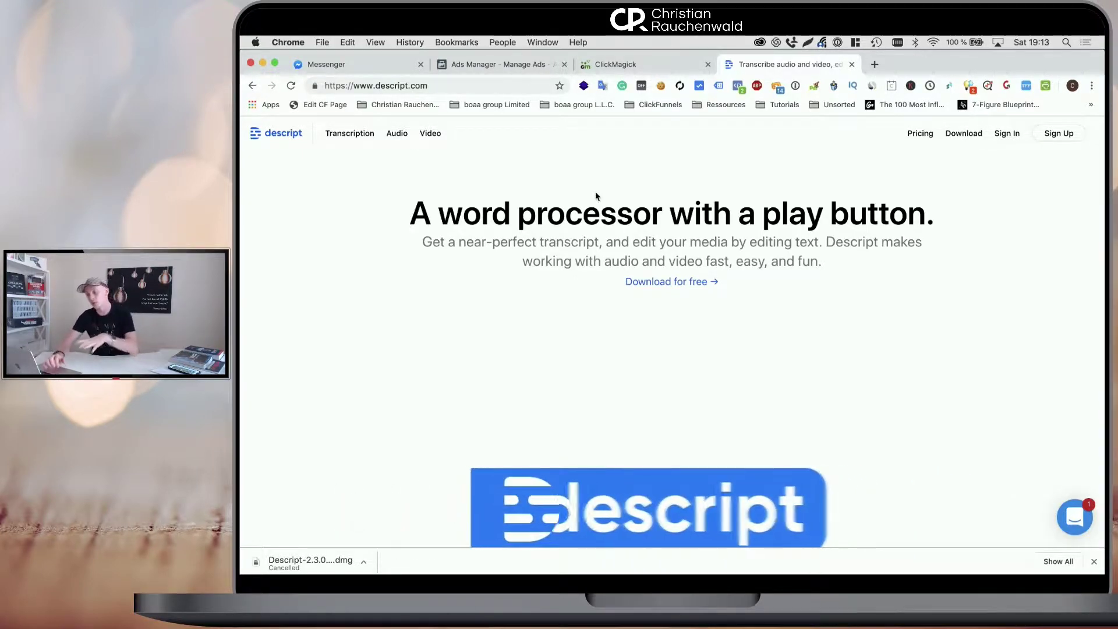
Leave the Descript website and show every open window with Ctrl+Up.
key("ctrl+Up")
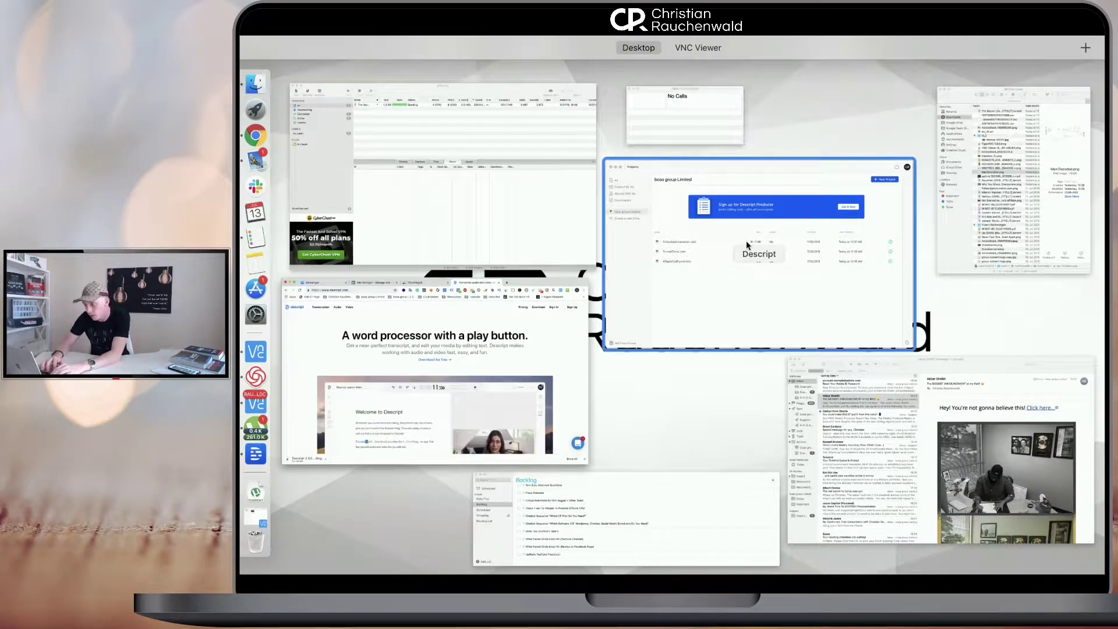
Switch to the Descript desktop app and open the FollowUpAutomation.com project.
left_click(746, 241)
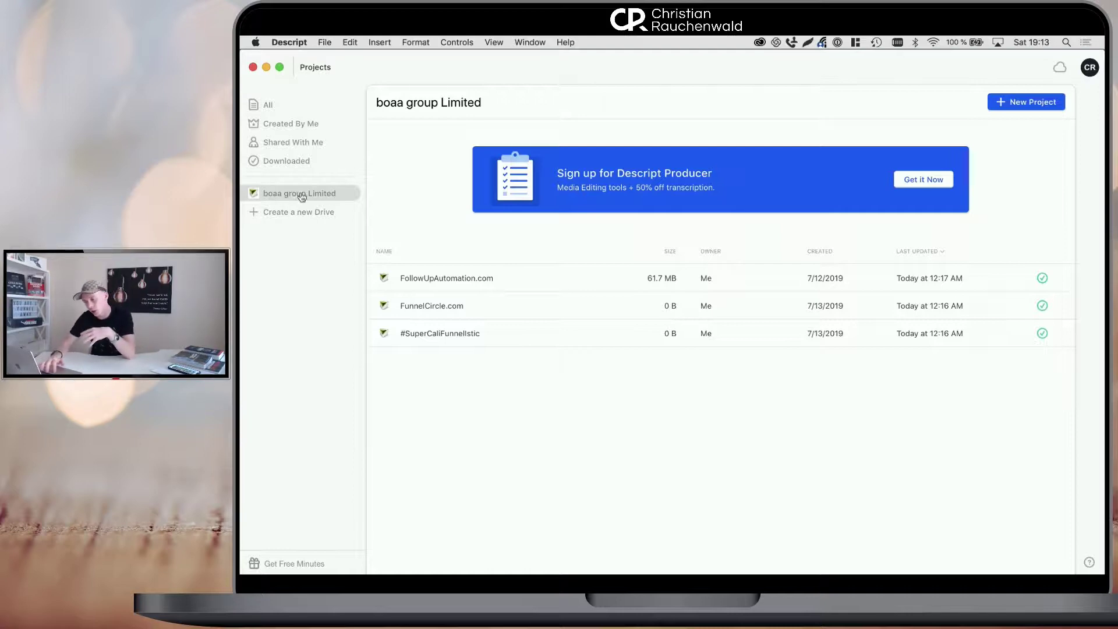
left_click(460, 286)
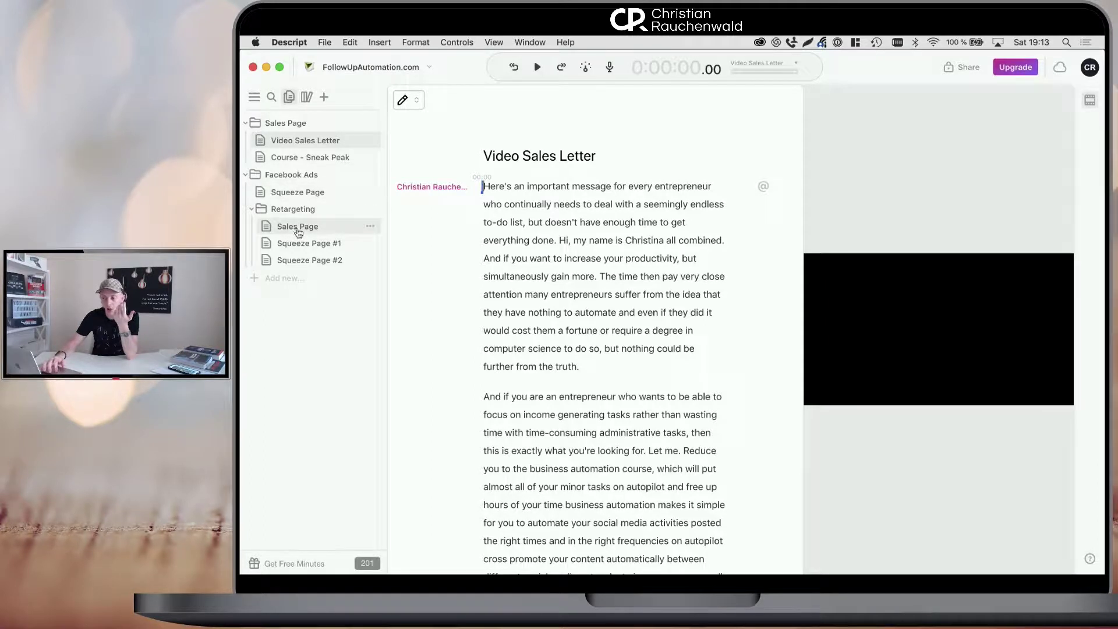
Show the 'Add new...' options at the bottom of the project sidebar.
left_click(256, 281)
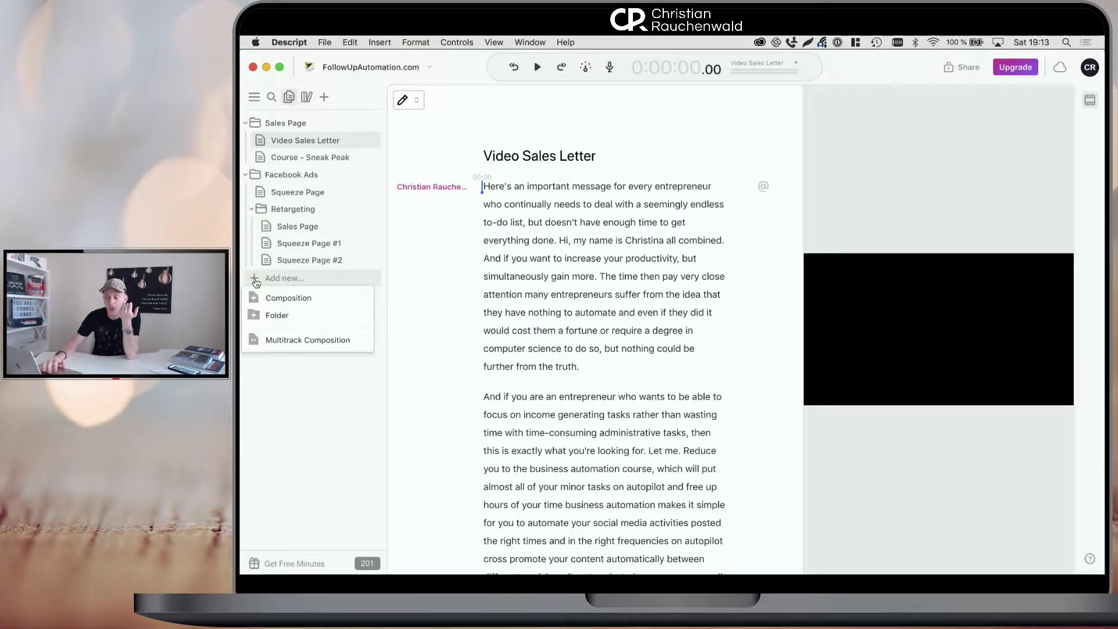
Add a new composition using FOA - Course Retargeting.mp4 as its media to transcribe.
left_click(293, 300)
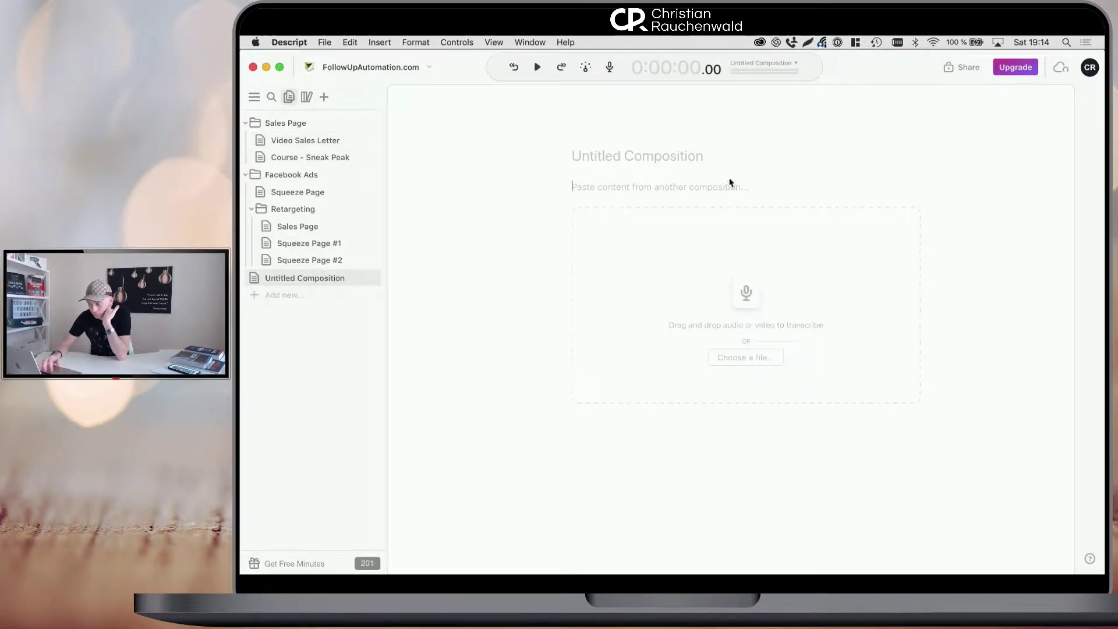
left_click(701, 303)
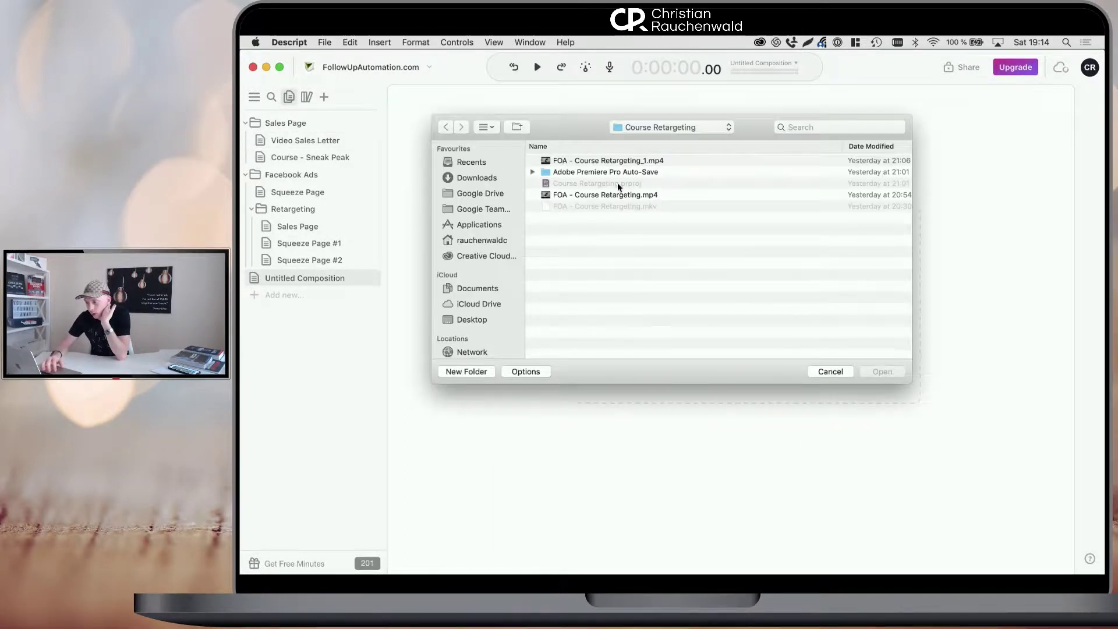
left_click(664, 128)
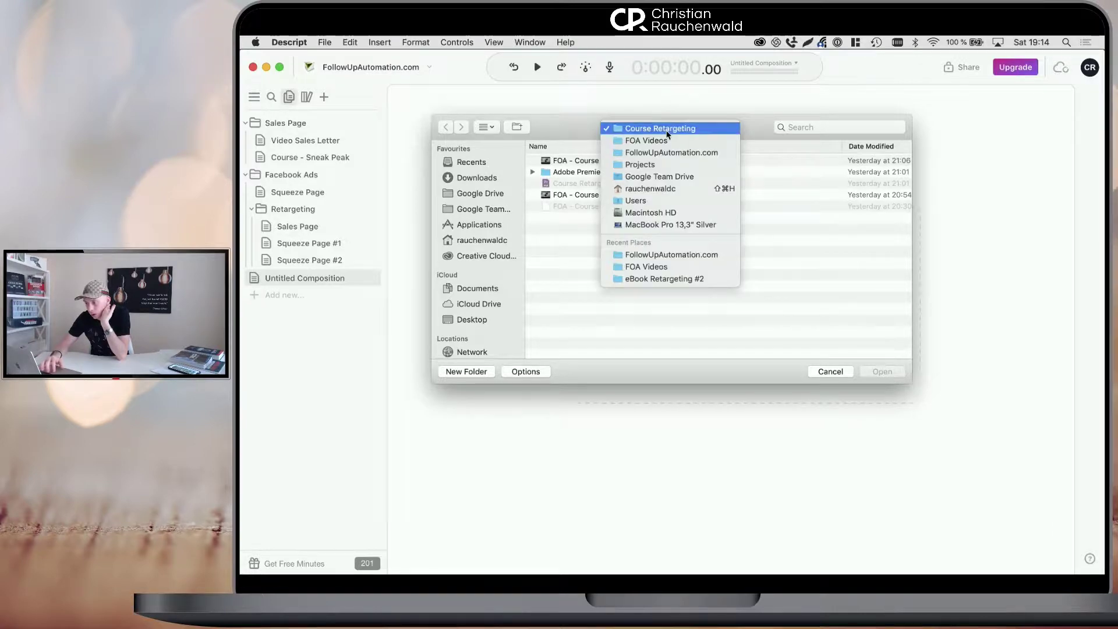
left_click(580, 203)
left_click(576, 196)
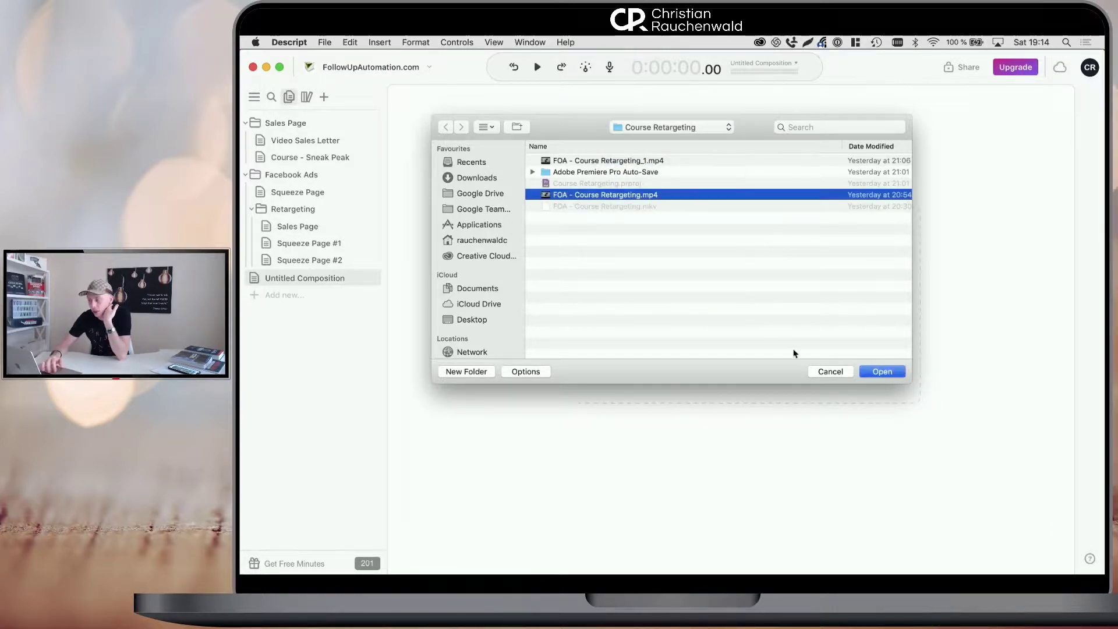
left_click(882, 372)
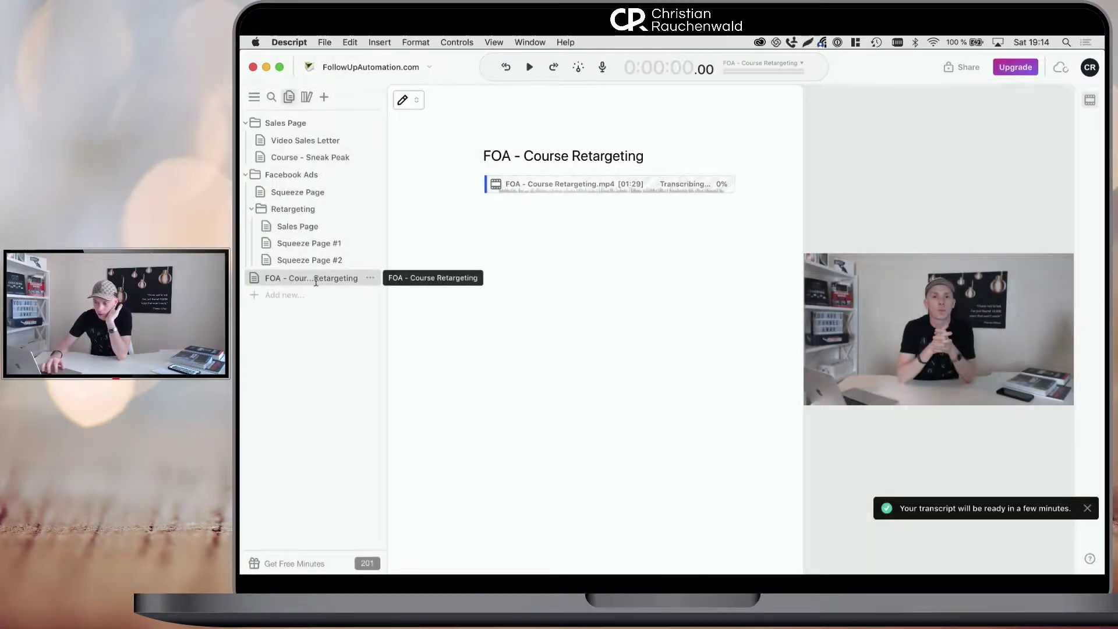
Open the Video Sales Letter composition and look over its transcript.
left_click(305, 143)
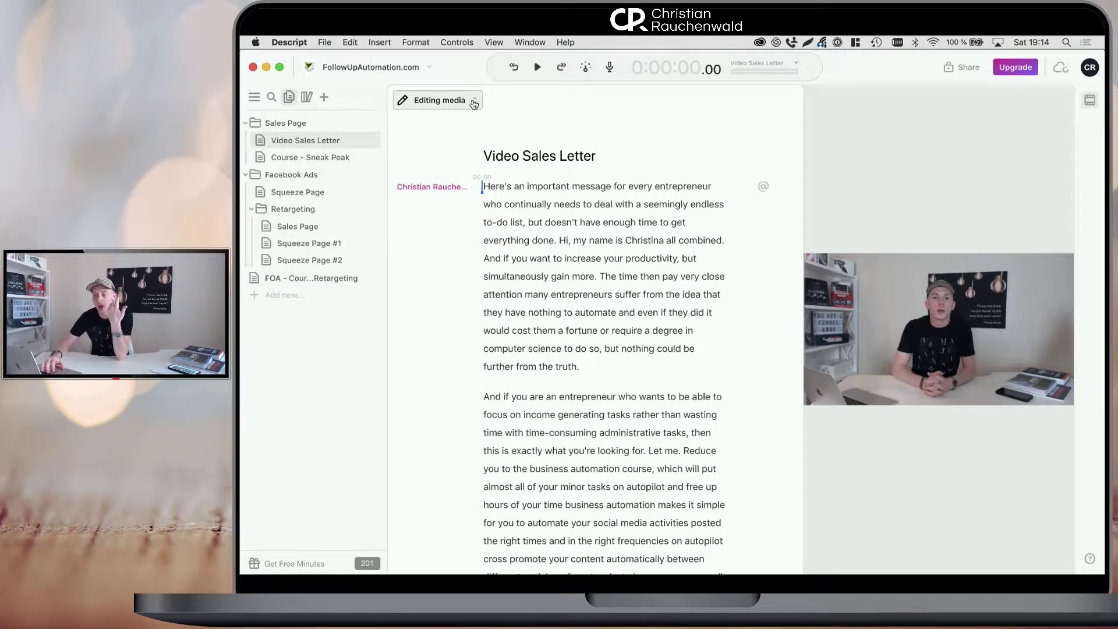
left_click(474, 103)
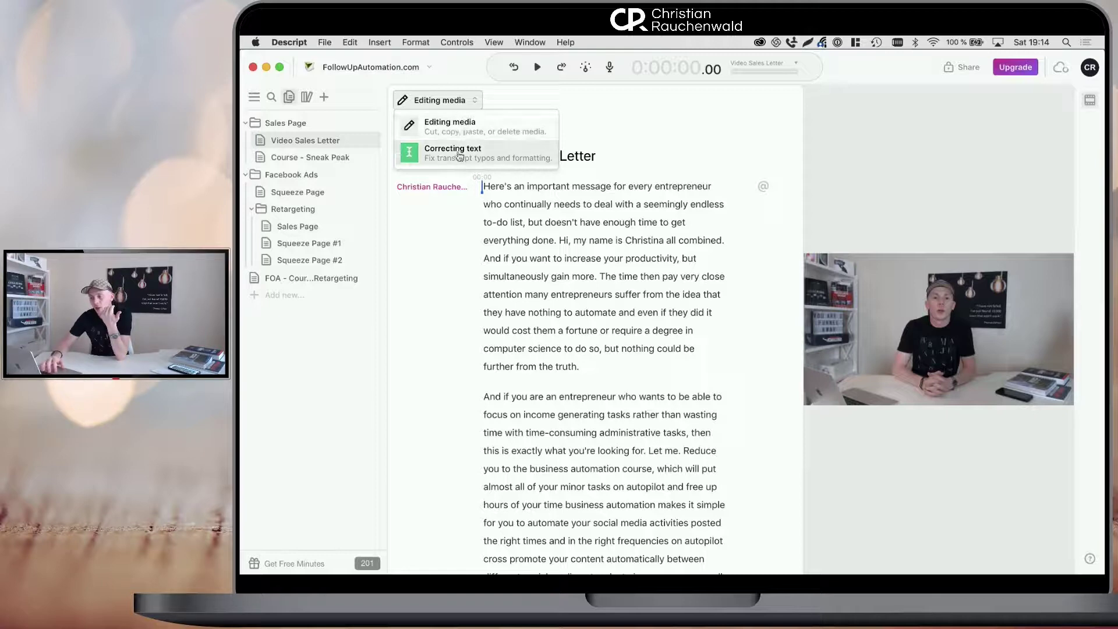
left_click(582, 114)
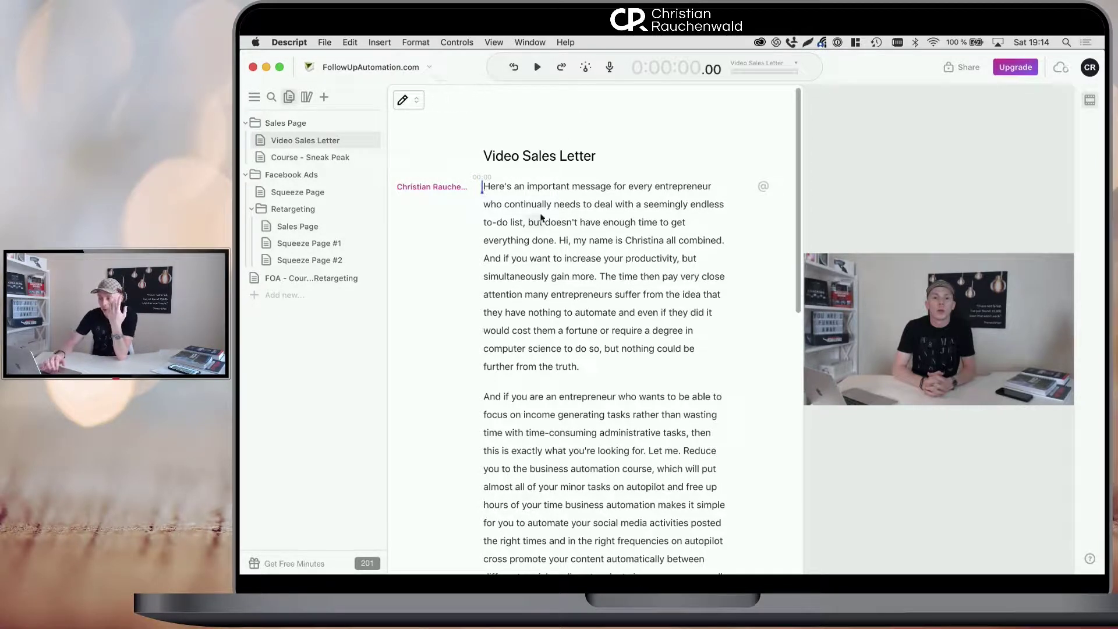
scroll(537, 220, "down", 3)
scroll(539, 219, "up", 3)
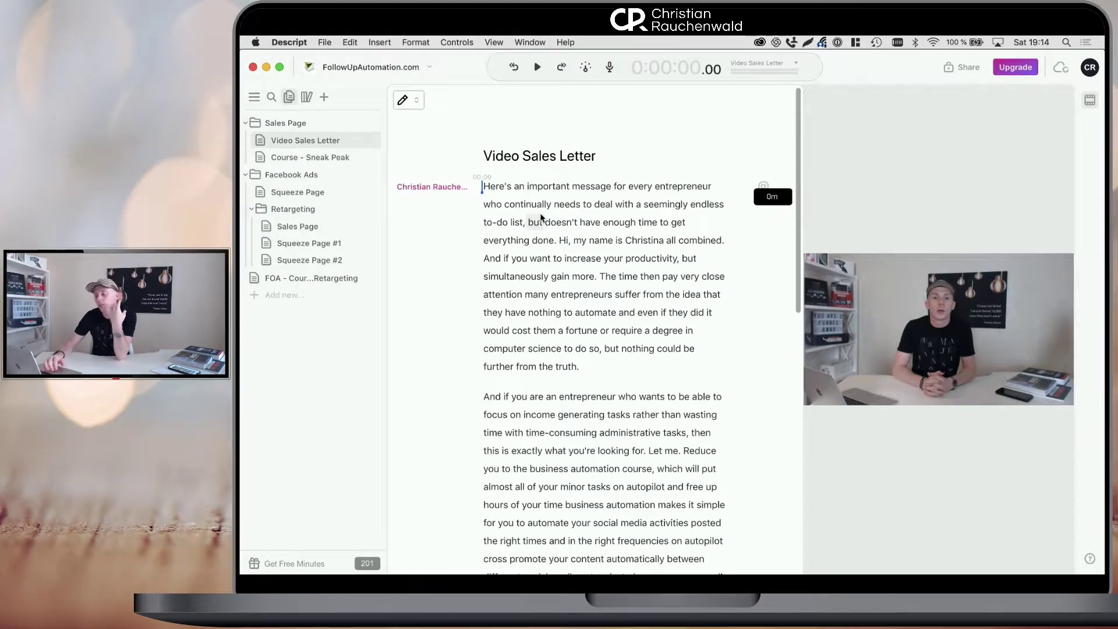
Switch to Correcting text mode, then back to Editing media.
left_click(411, 100)
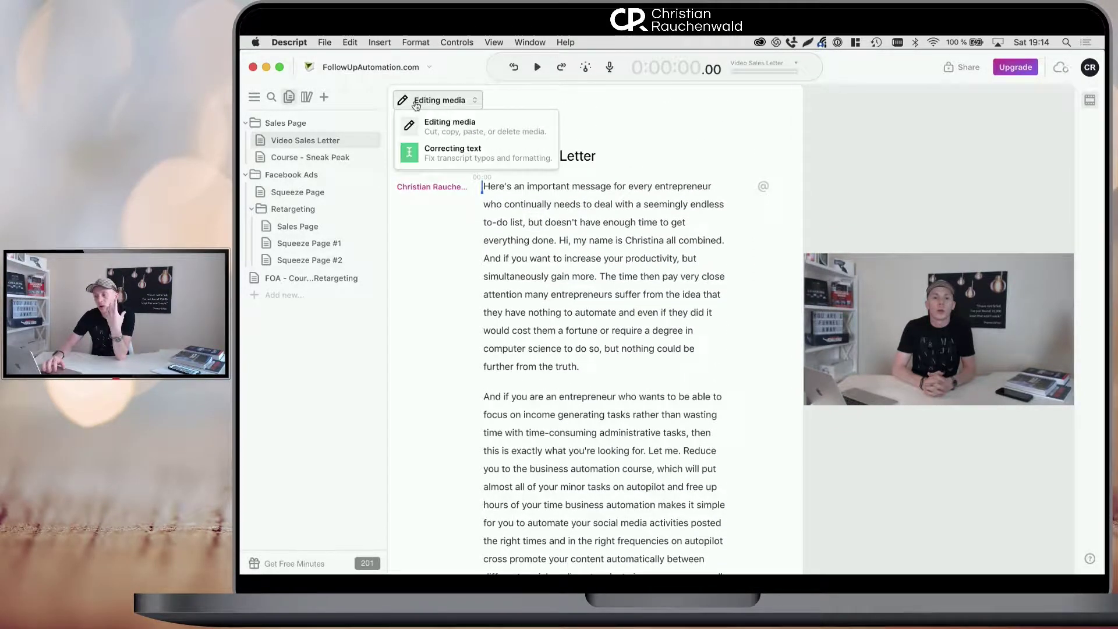
left_click(462, 158)
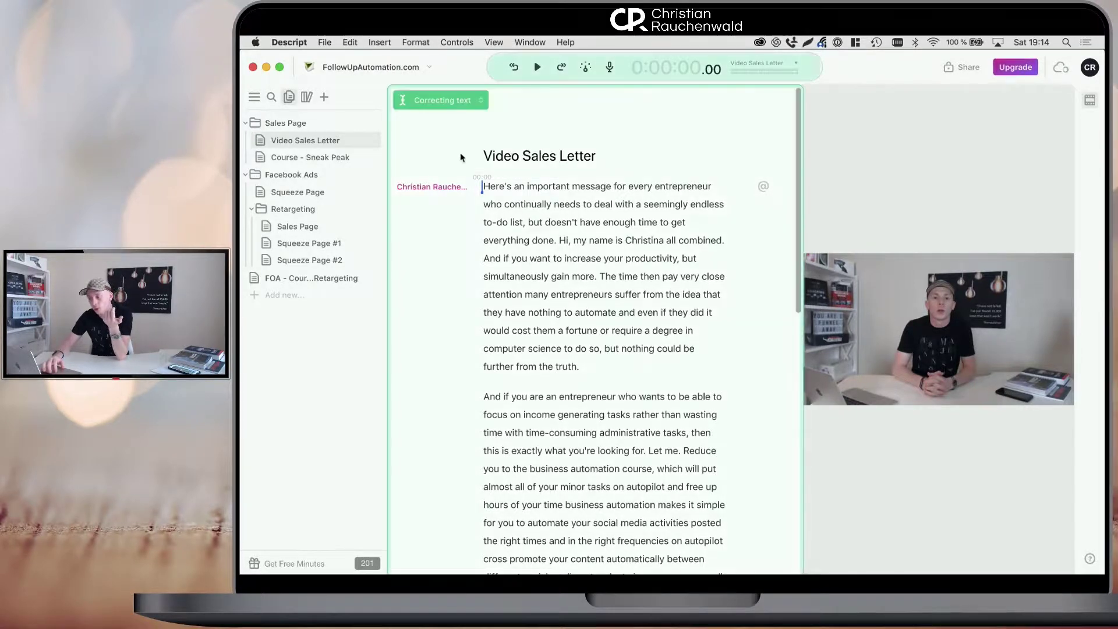
left_click(452, 98)
left_click(445, 122)
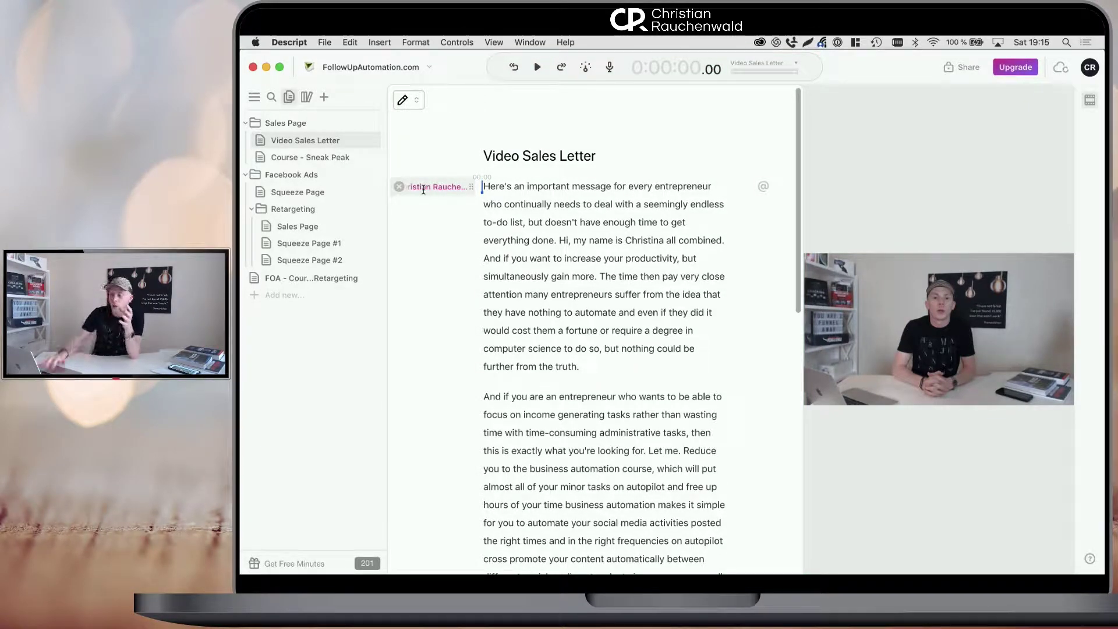
mouse_move(460, 399)
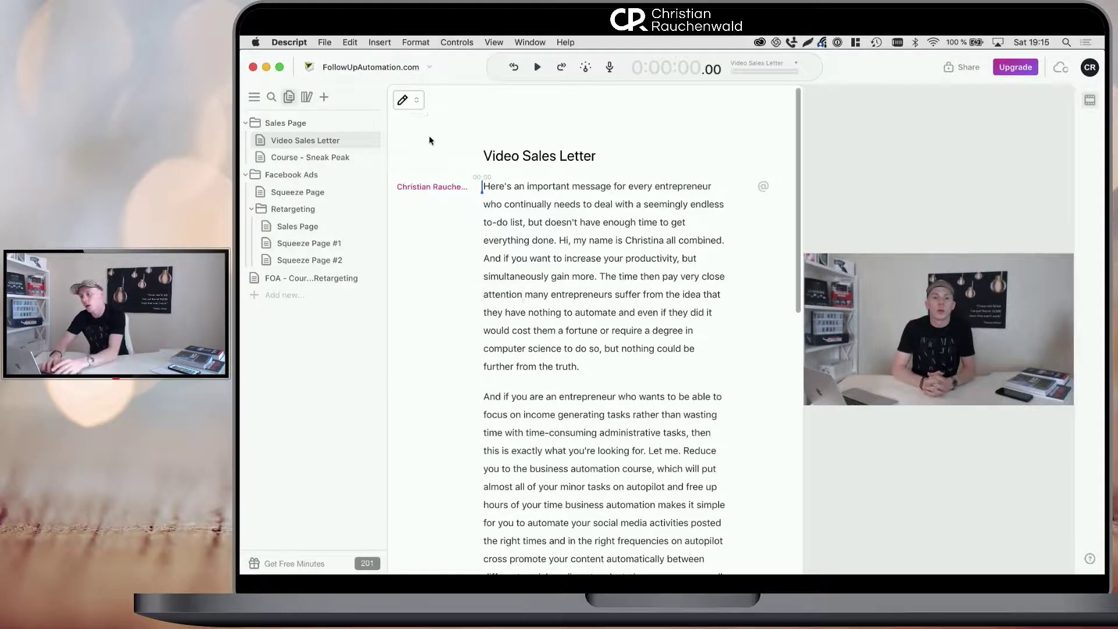
Play the Video Sales Letter opening at raised volume, then open the FOA - Course Retargeting composition.
left_click(415, 101)
left_click(486, 187)
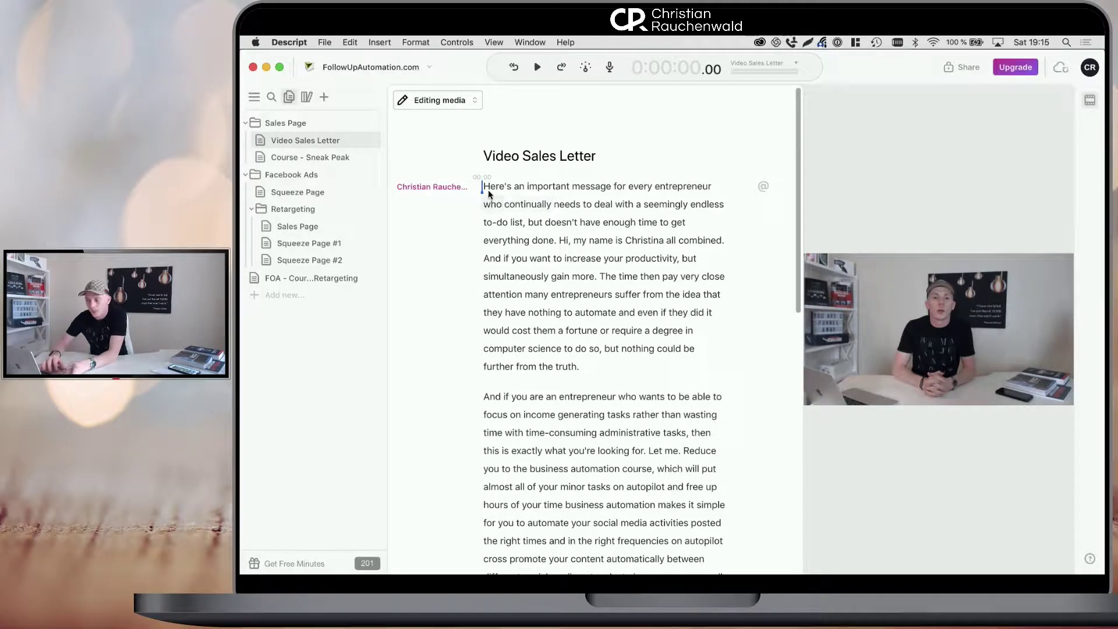
key("space")
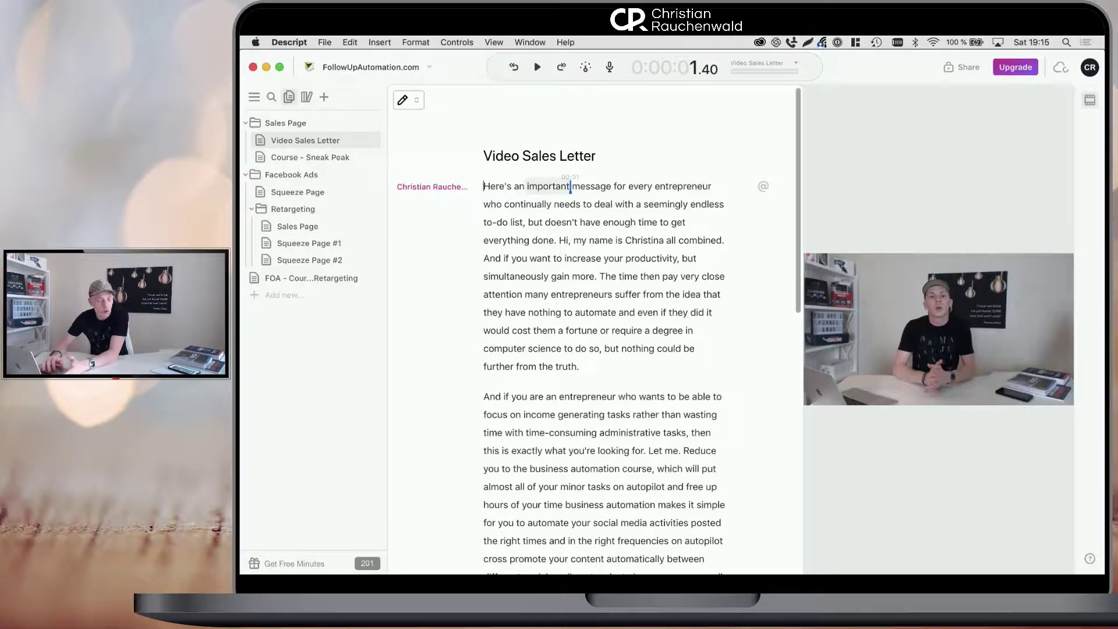
key("super+Up")
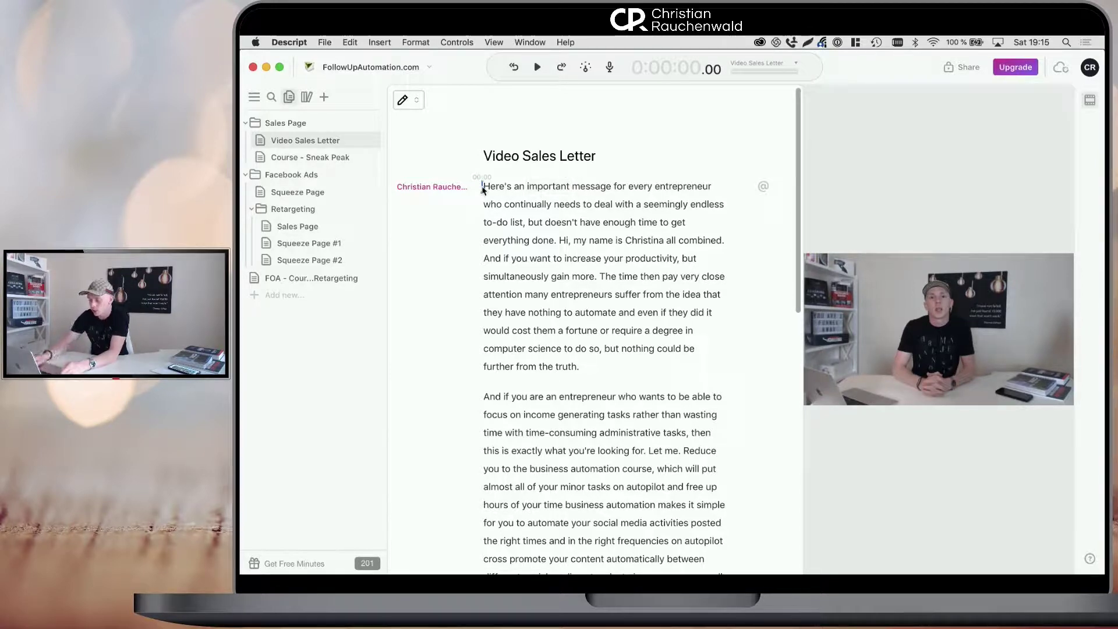
key("XF86AudioRaiseVolume")
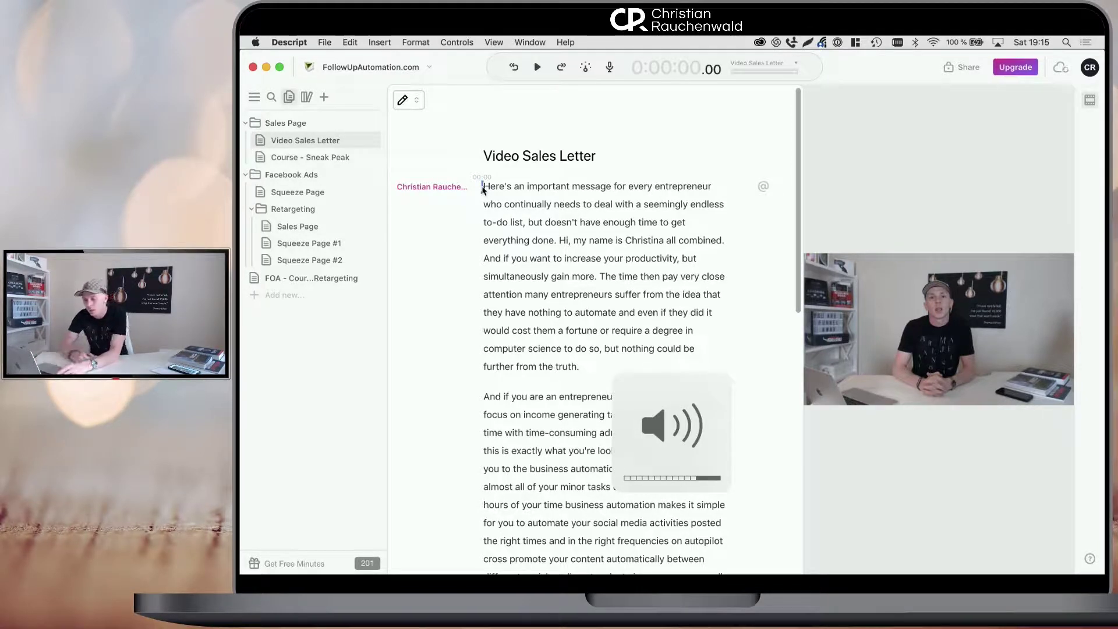
key("space")
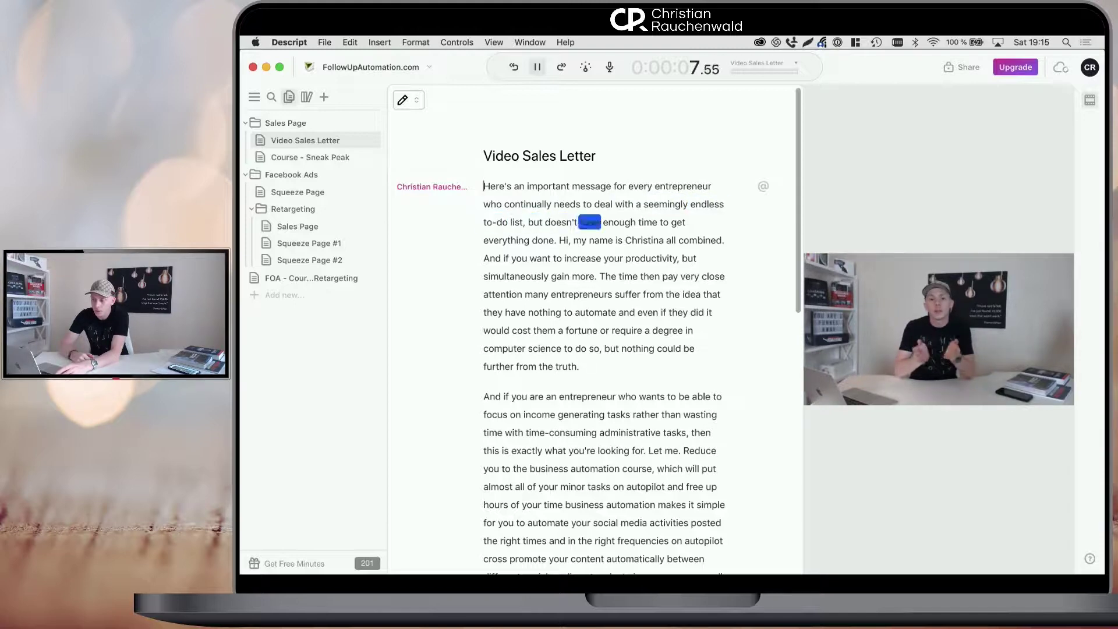
key("space")
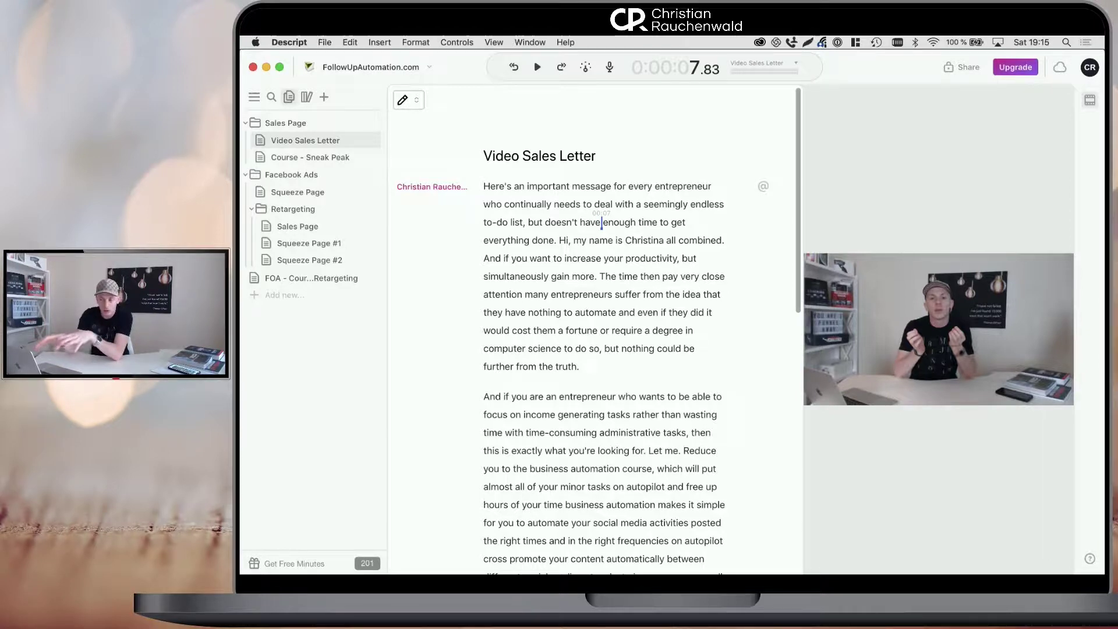
left_click(278, 278)
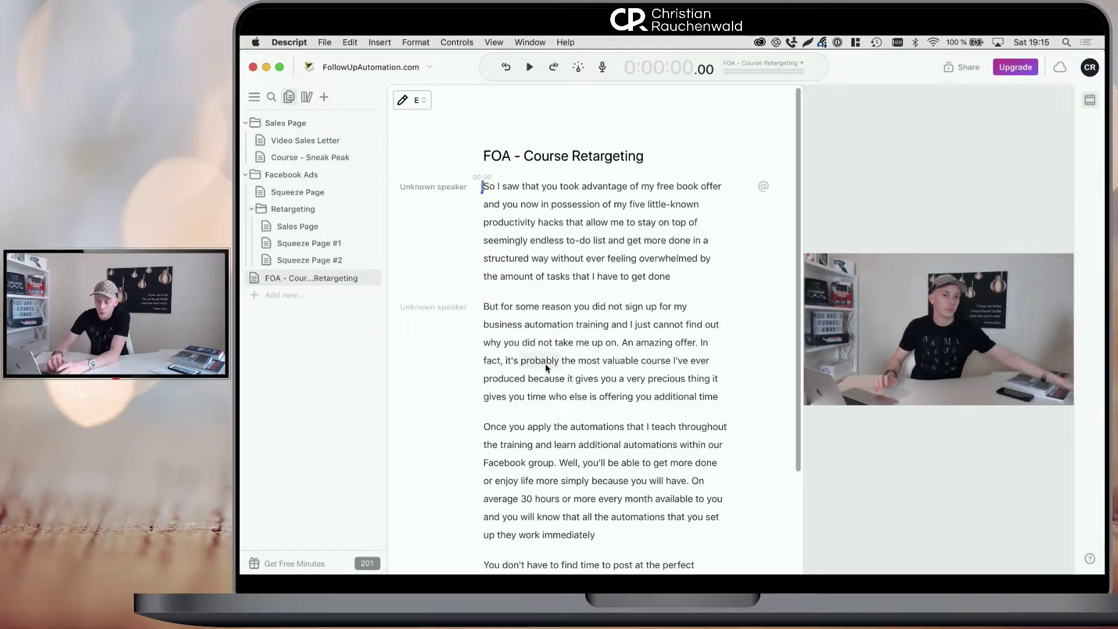
scroll(545, 363, "down", 5)
scroll(545, 364, "up", 4)
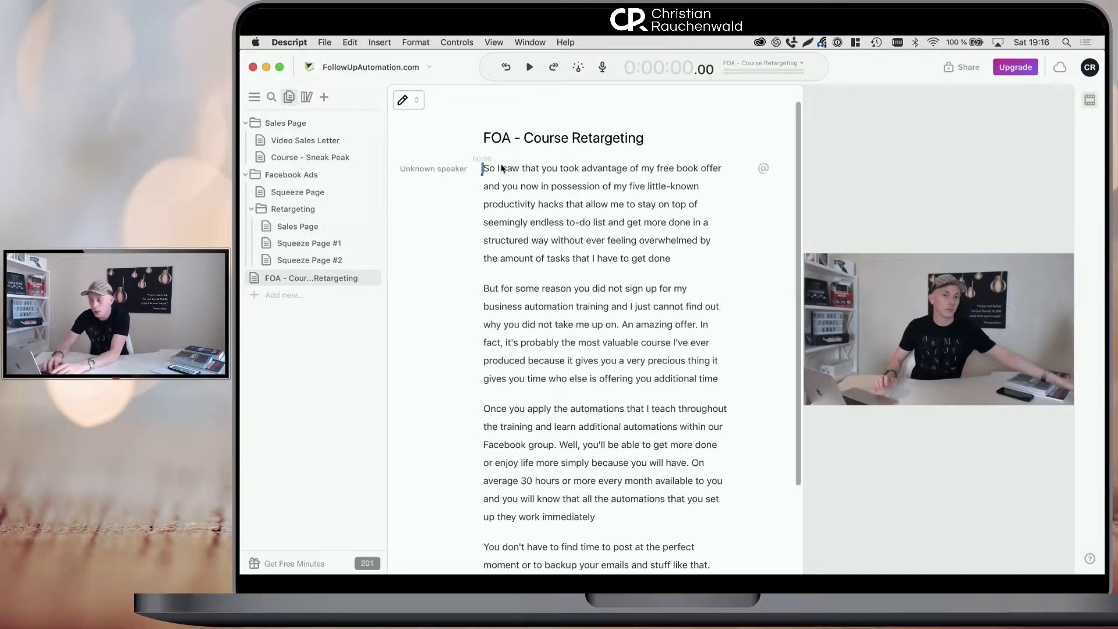
left_click(484, 170)
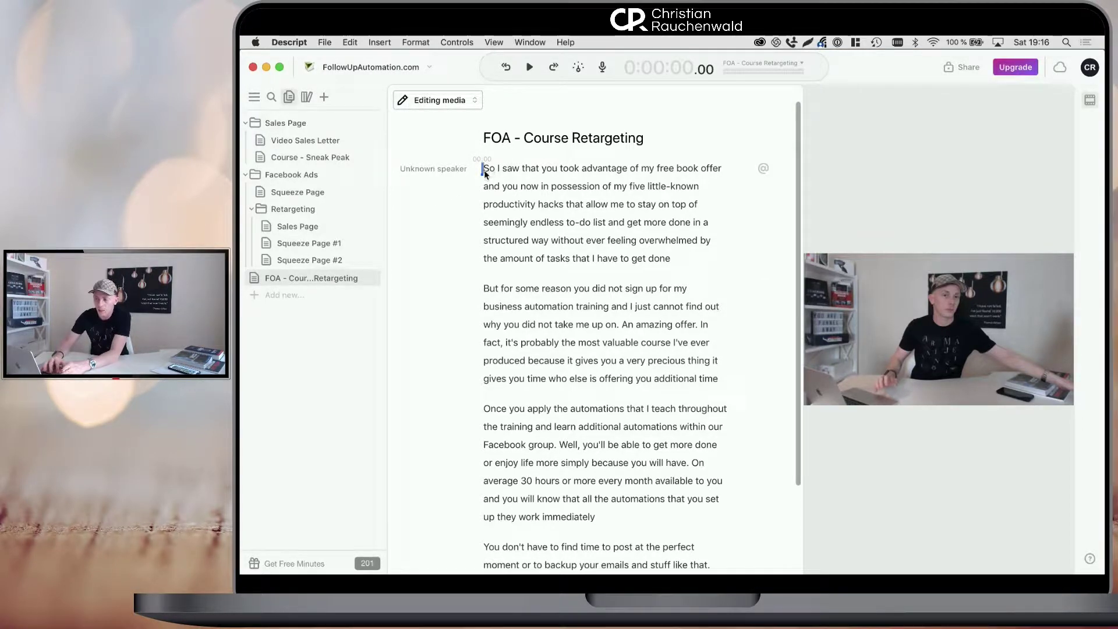
key("space")
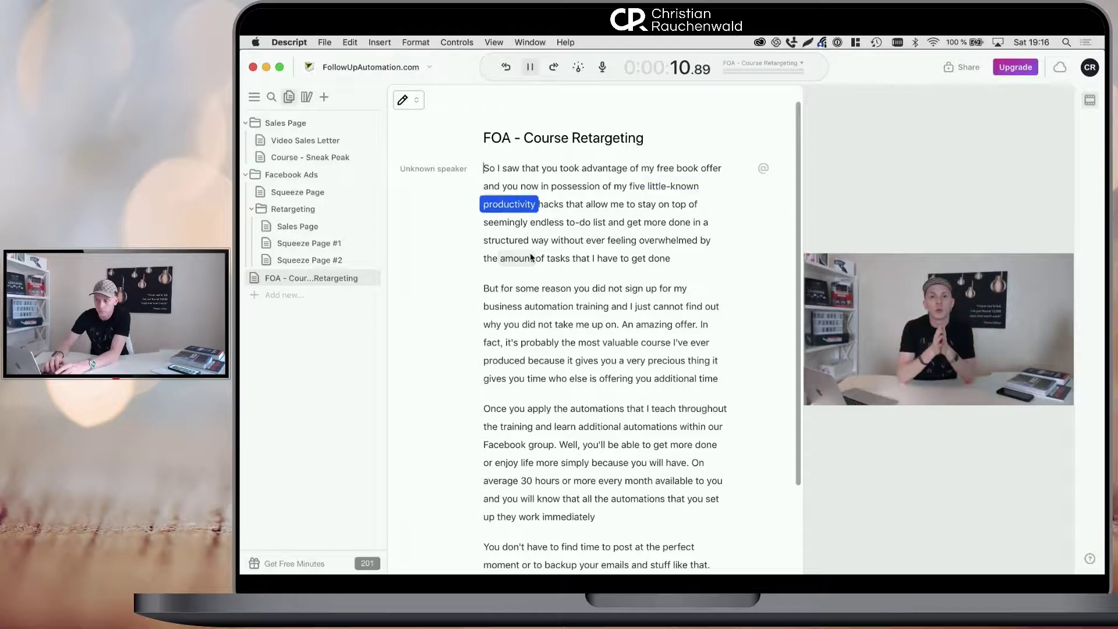
key("space")
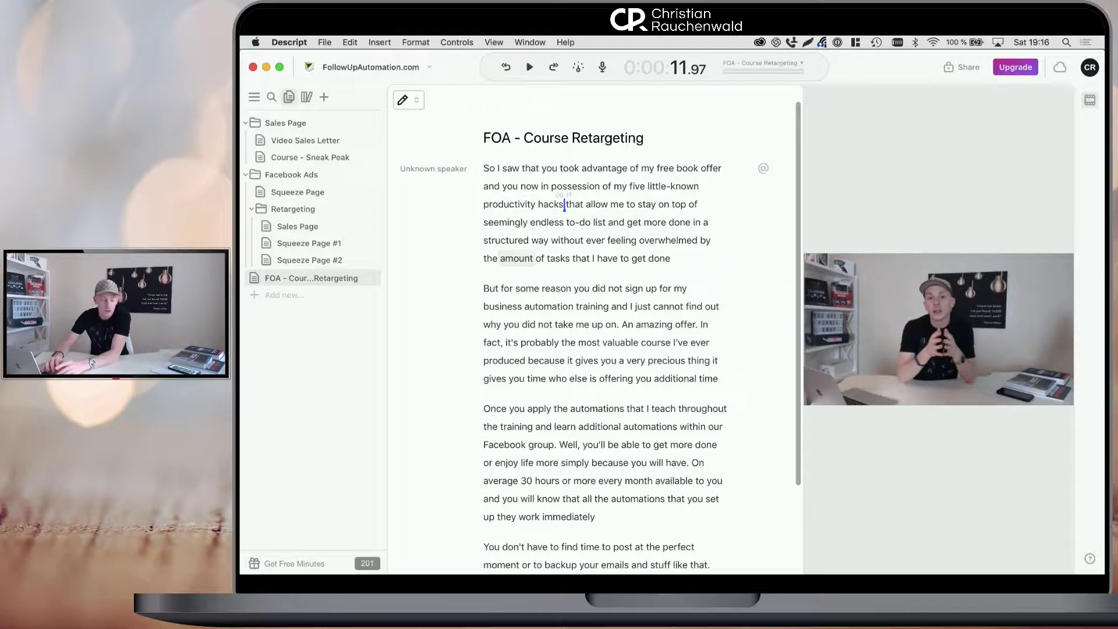
Move the opening phrase before 'But', play it back, then undo both edits.
left_click(484, 169)
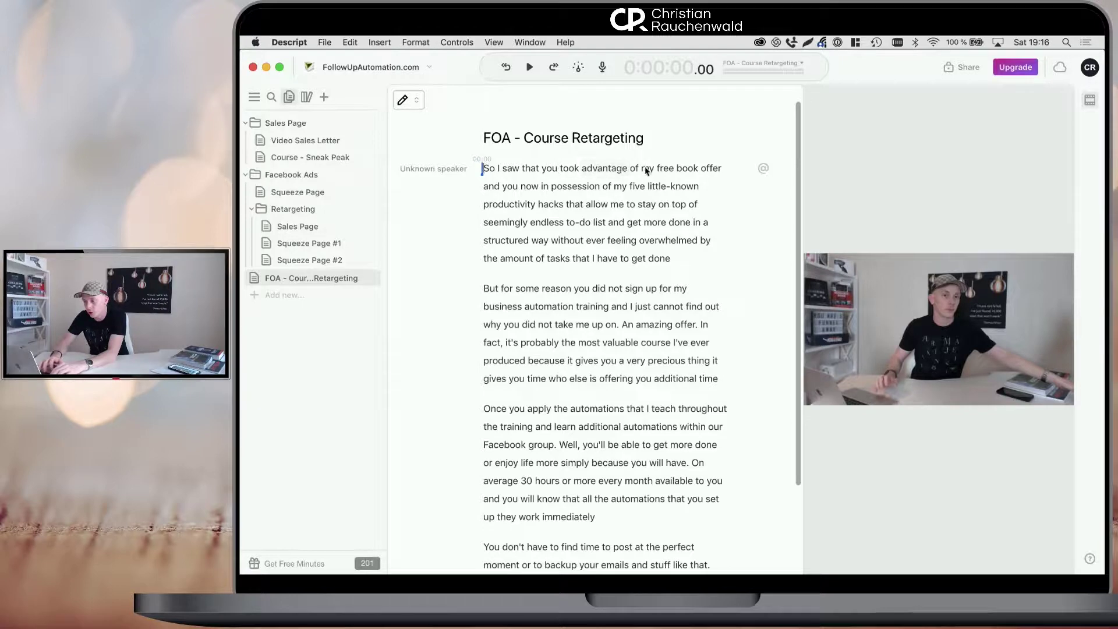
left_click(629, 169, "shift")
key("super+c")
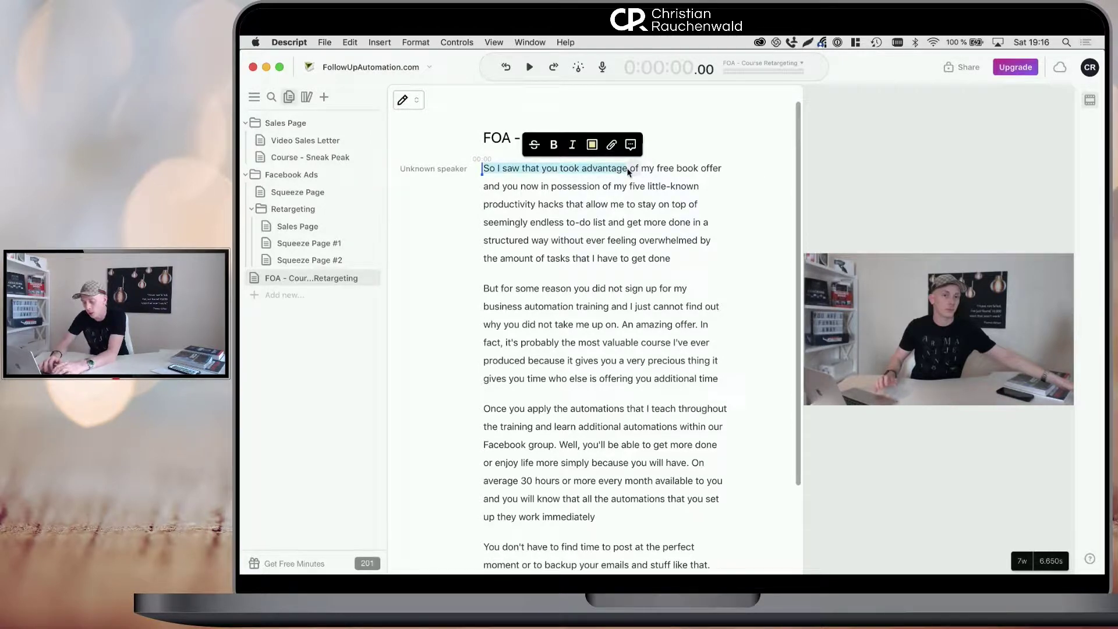
key("BackSpace")
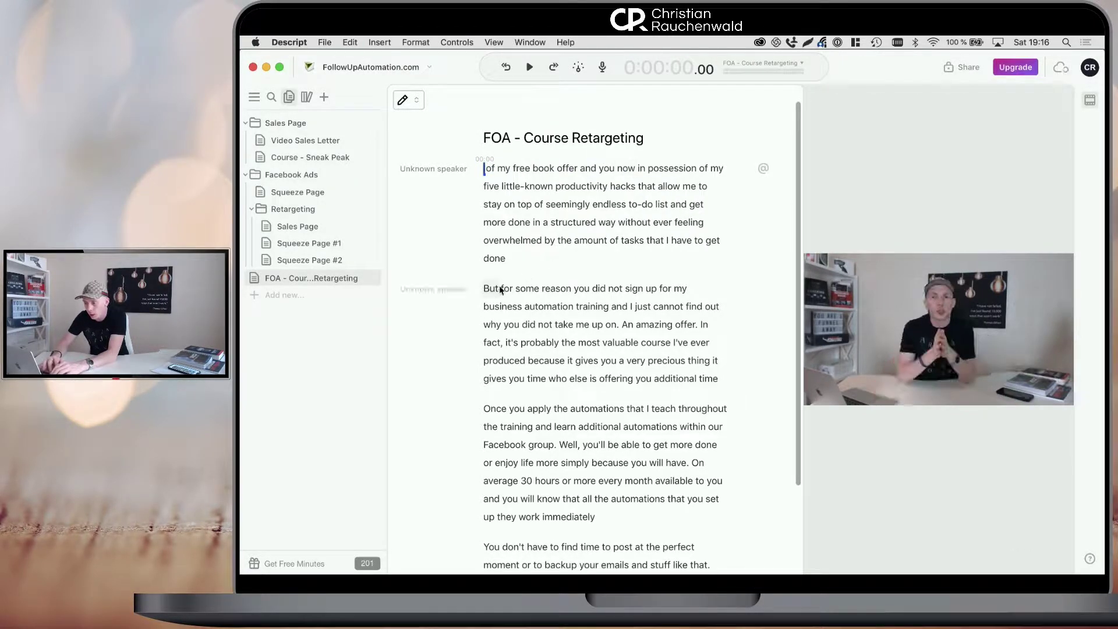
left_click(480, 288)
key("super+v")
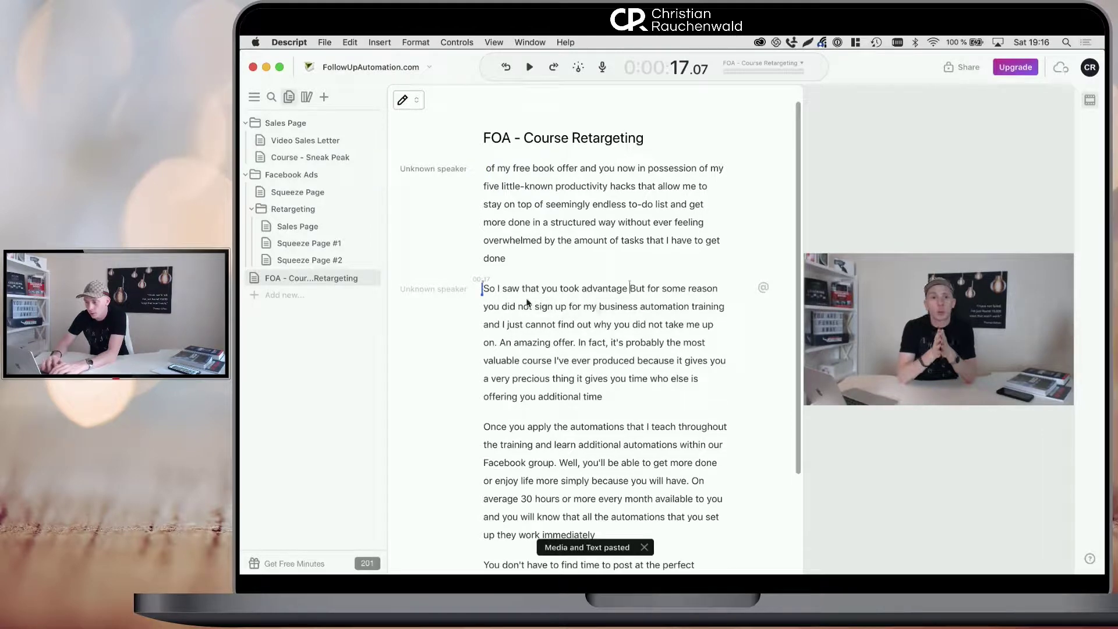
key("space")
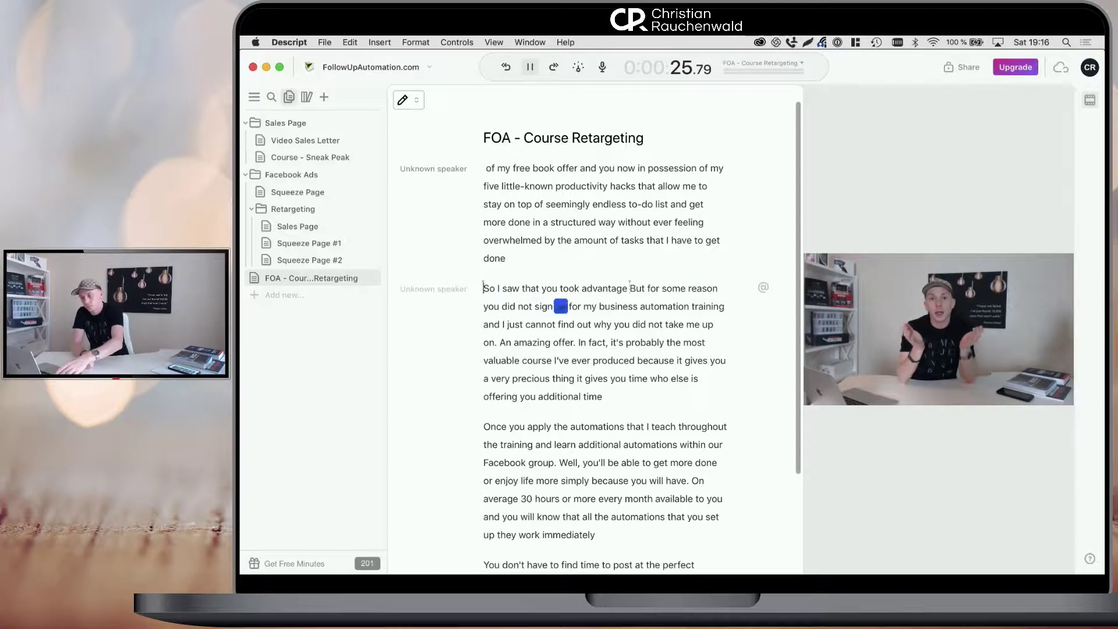
key("space")
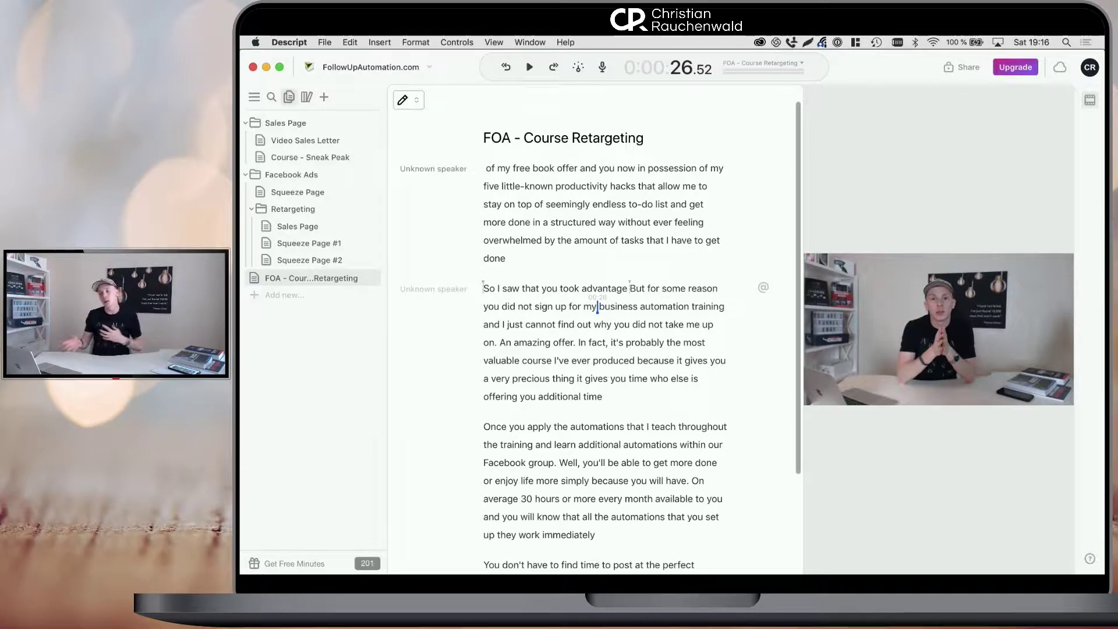
key("super+v")
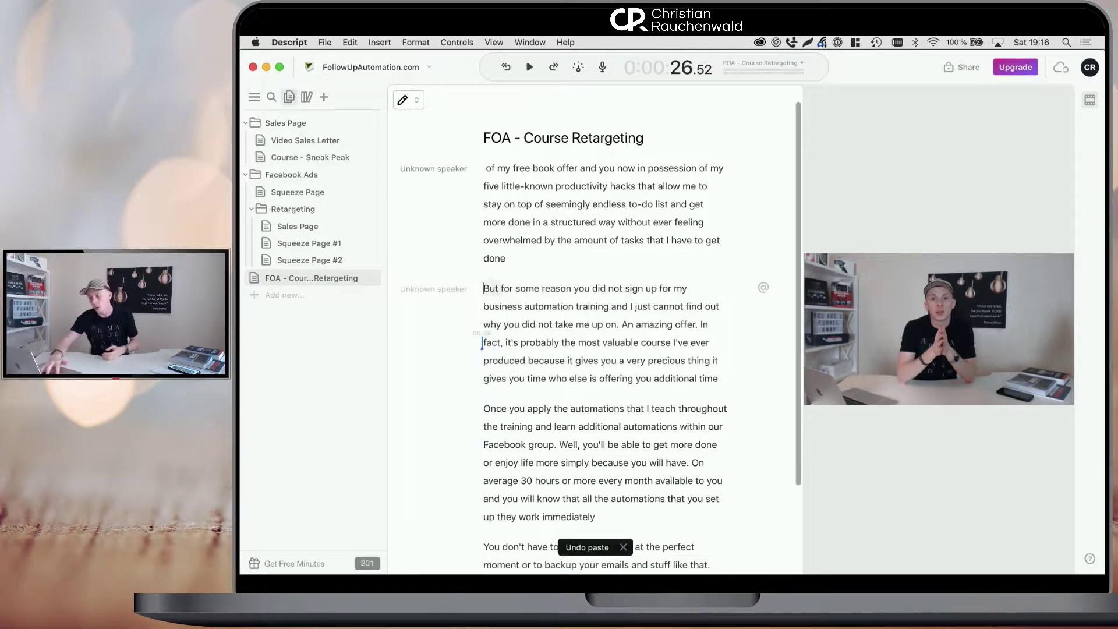
key("super+z")
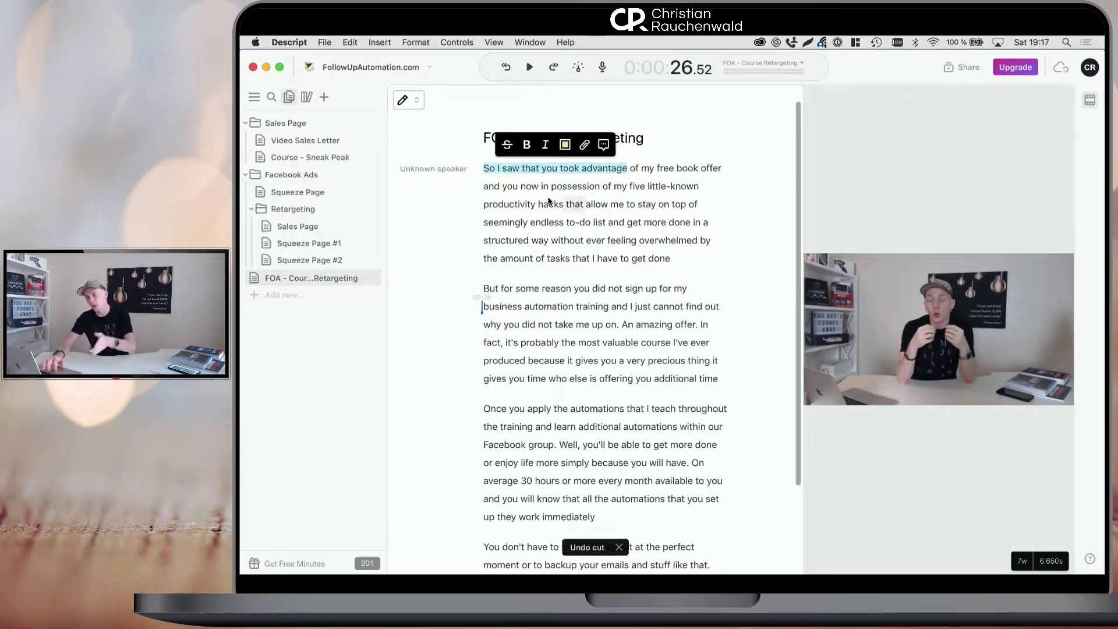
Copy 'saw' and paste it repeatedly so the line reads 'So I saw saw saw saw saw', then play it.
left_click(536, 205)
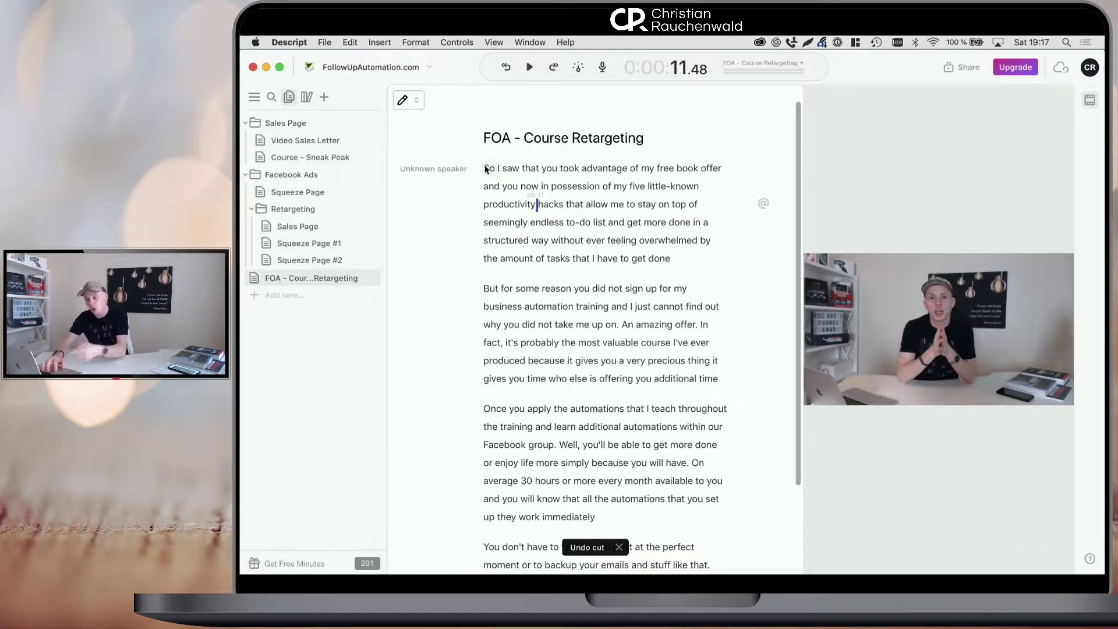
left_click_drag(484, 170, 505, 170)
key("Left")
double_click(510, 168)
key("super+c")
key("super+v")
key("super+v")
key("super+v")
key("super+v")
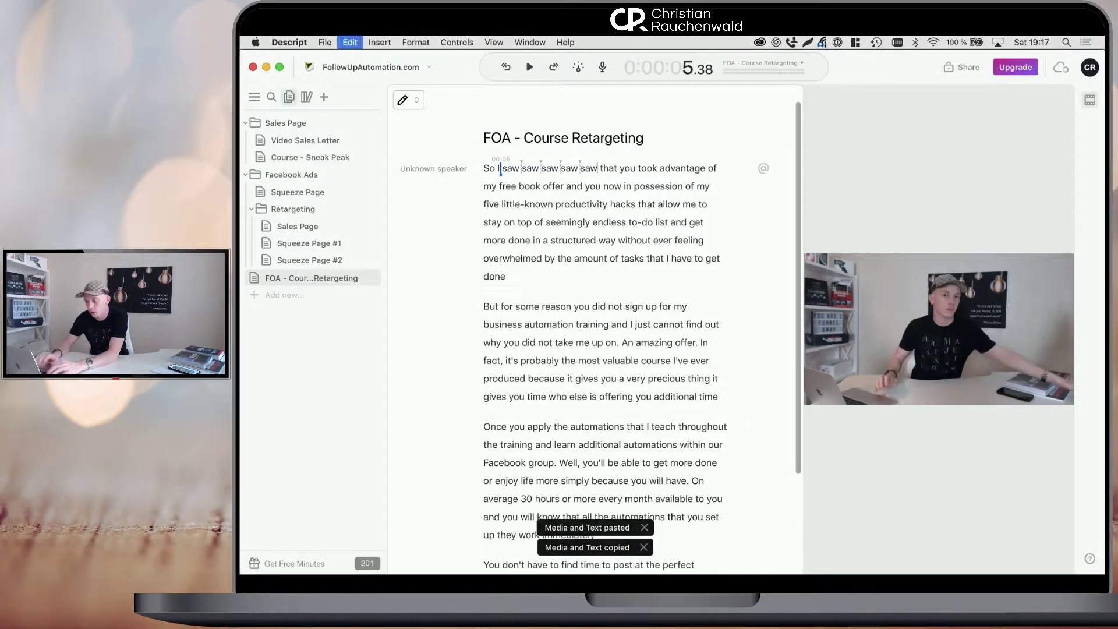
left_click(482, 168)
key("space")
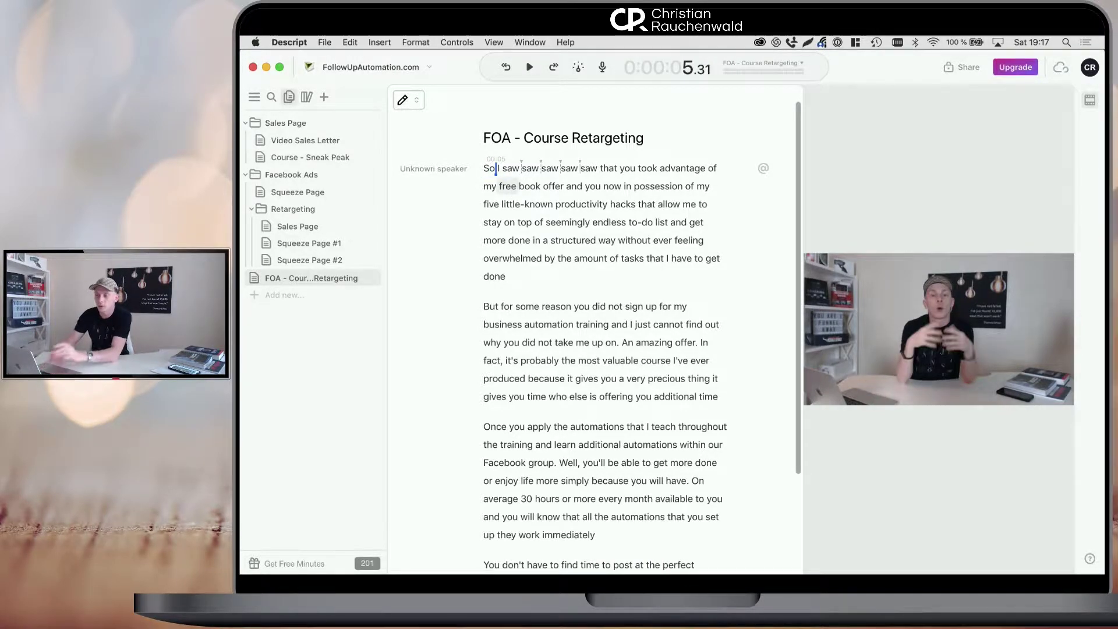
key("space")
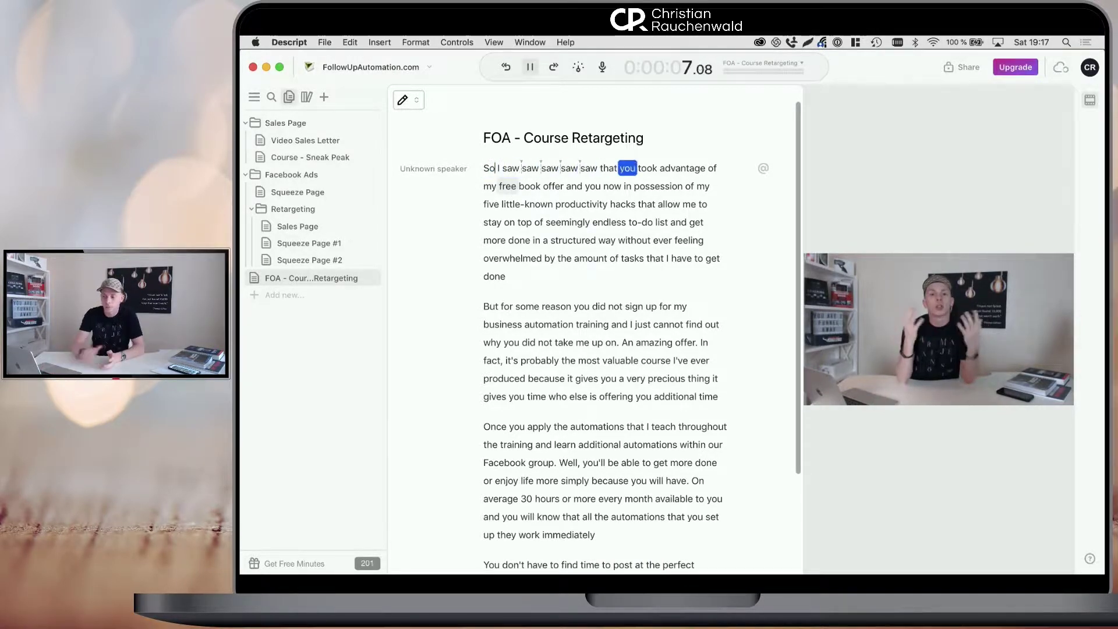
key("space")
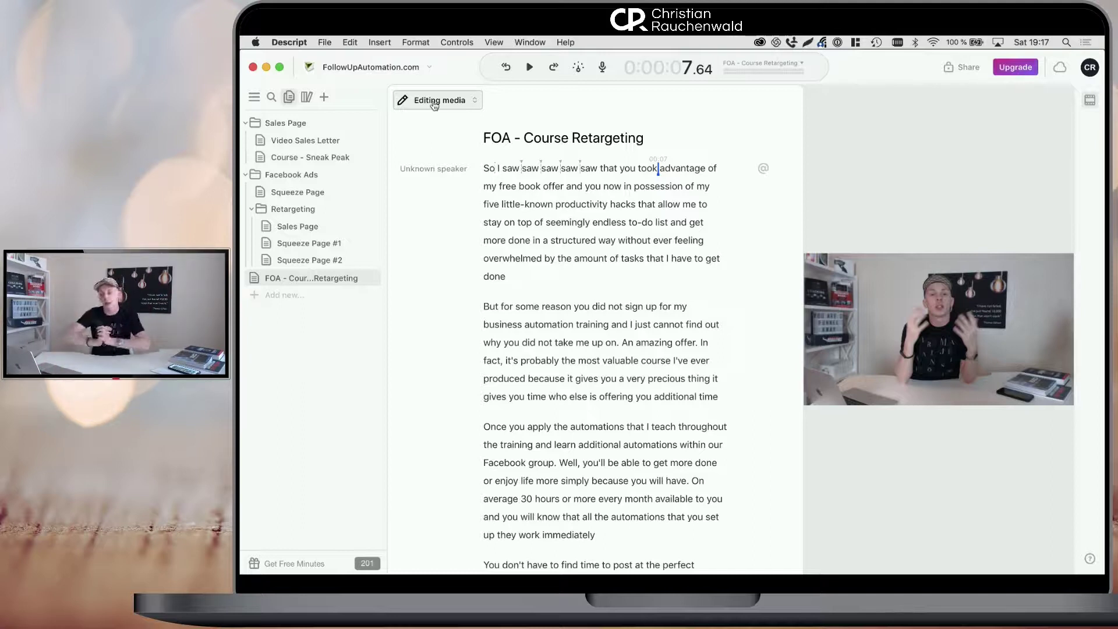
Switch to Correcting text mode and join the second paragraph onto the first.
left_click(445, 102)
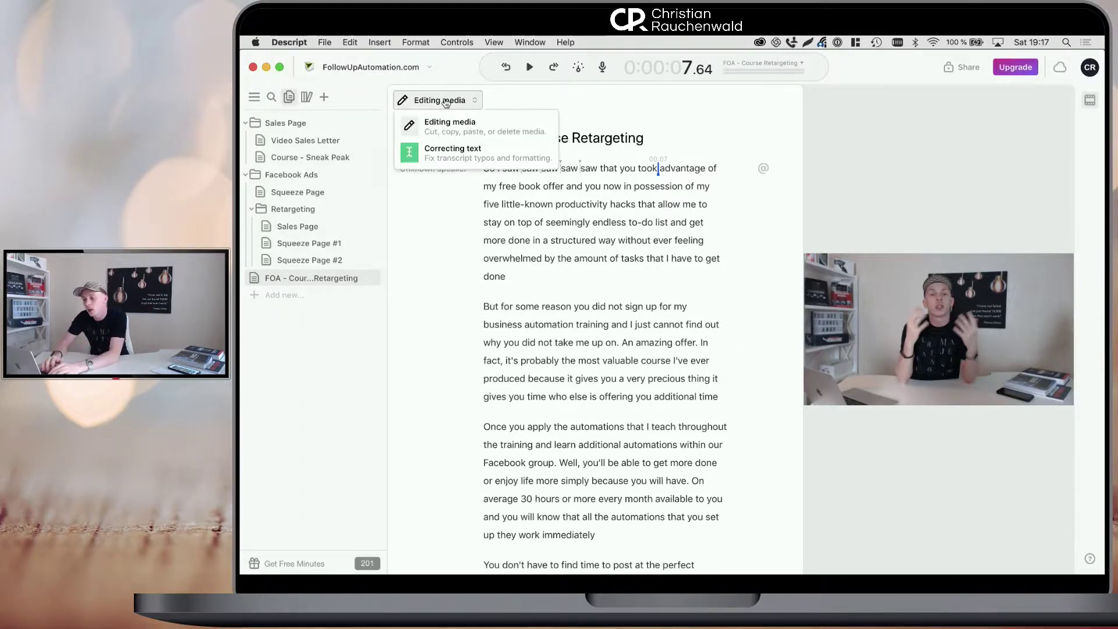
left_click(449, 154)
scroll(546, 233, "down", 3)
scroll(545, 233, "up", 4)
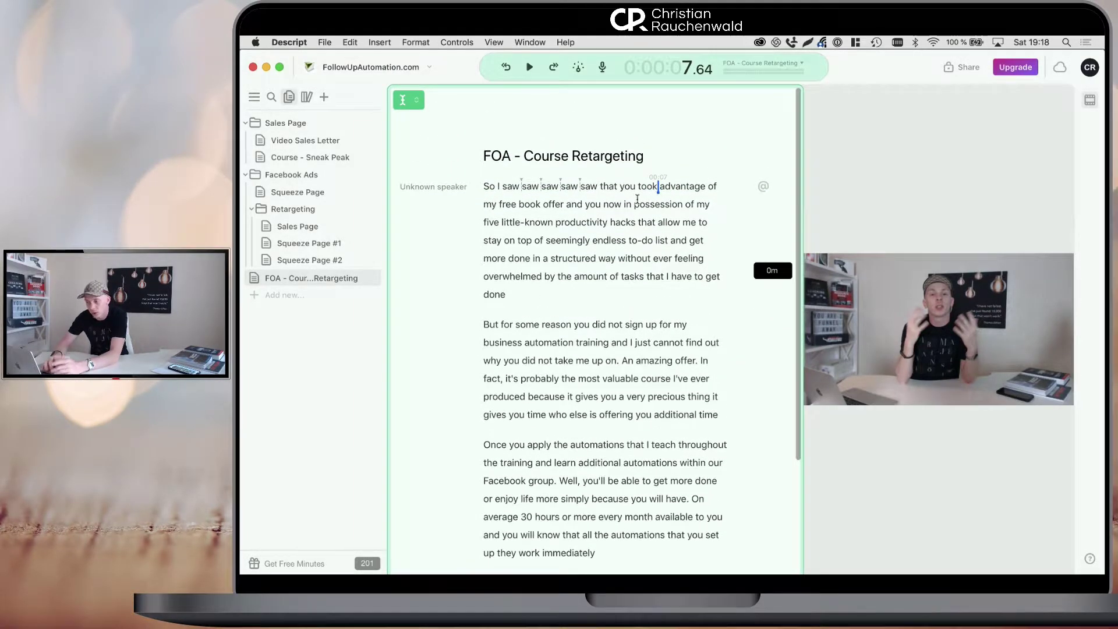
left_click(535, 295)
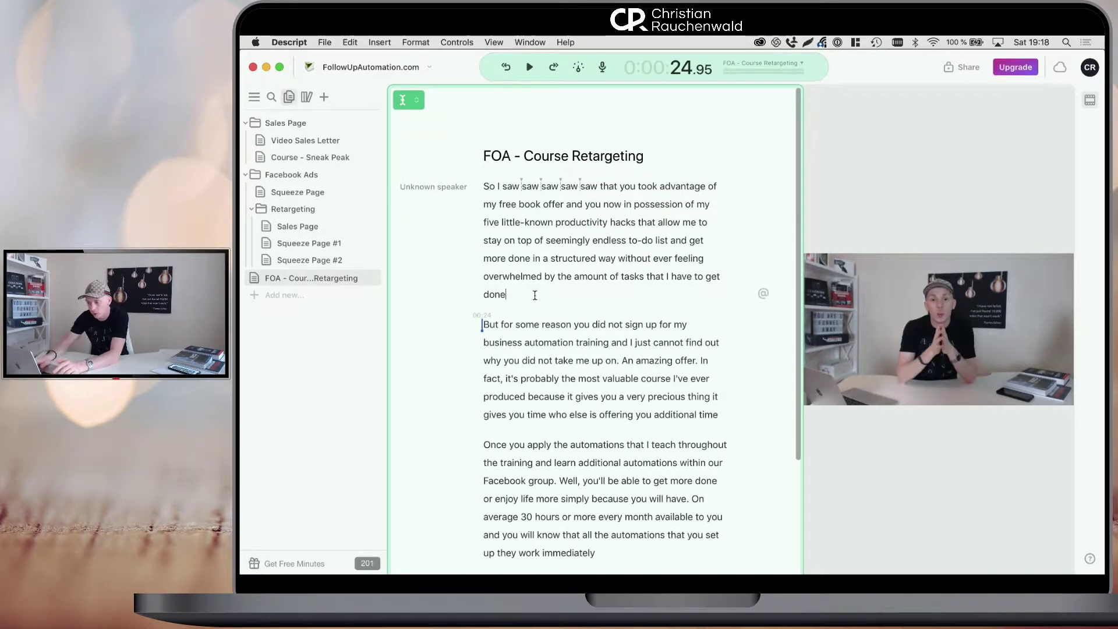
key("Delete")
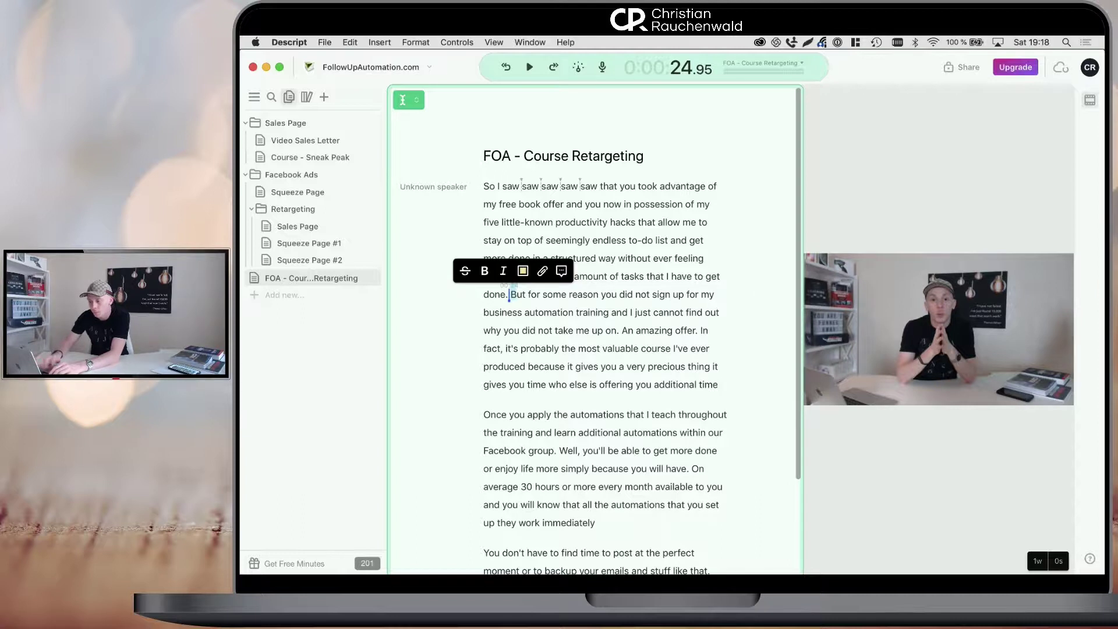
Retype 'training' as 'asteriod' and replay the sentence from 'business'.
double_click(591, 312)
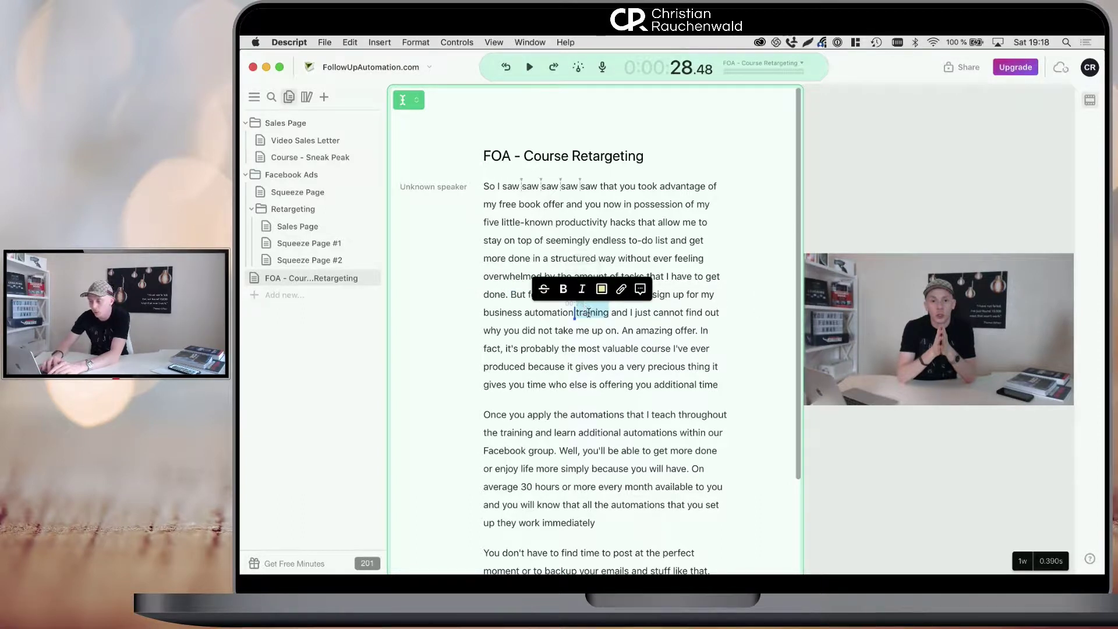
type("asteriou")
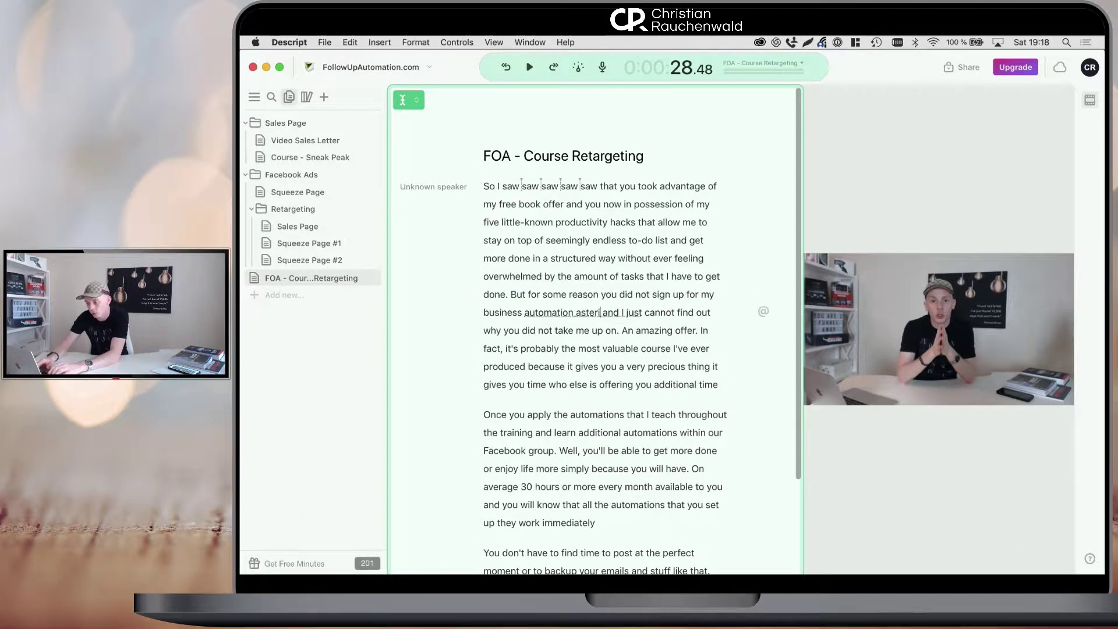
key("BackSpace")
key("BackSpace")
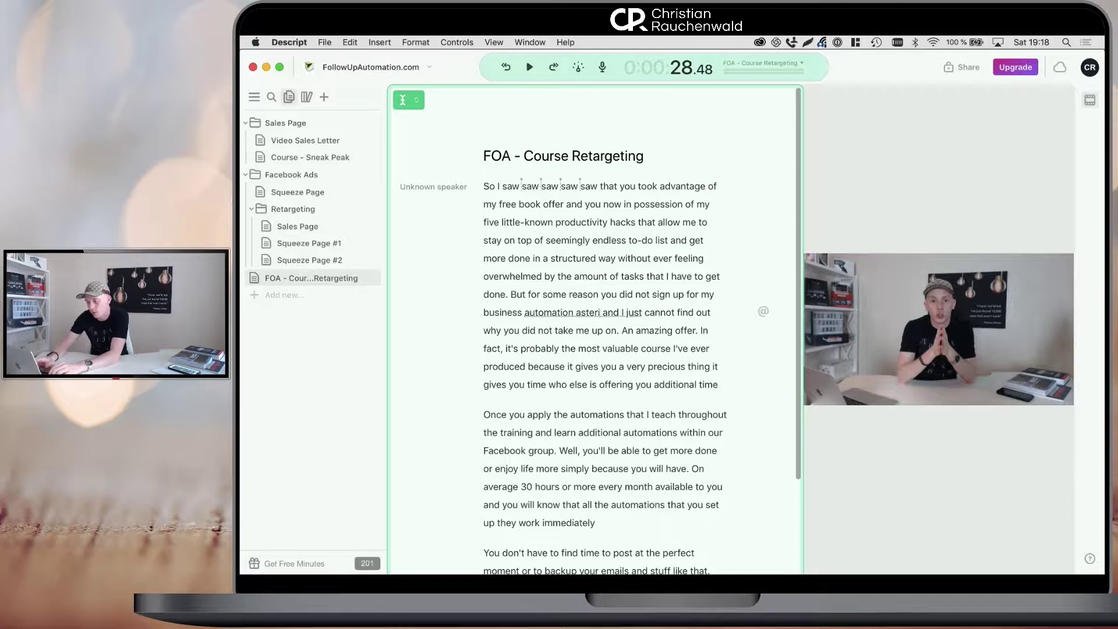
type("od")
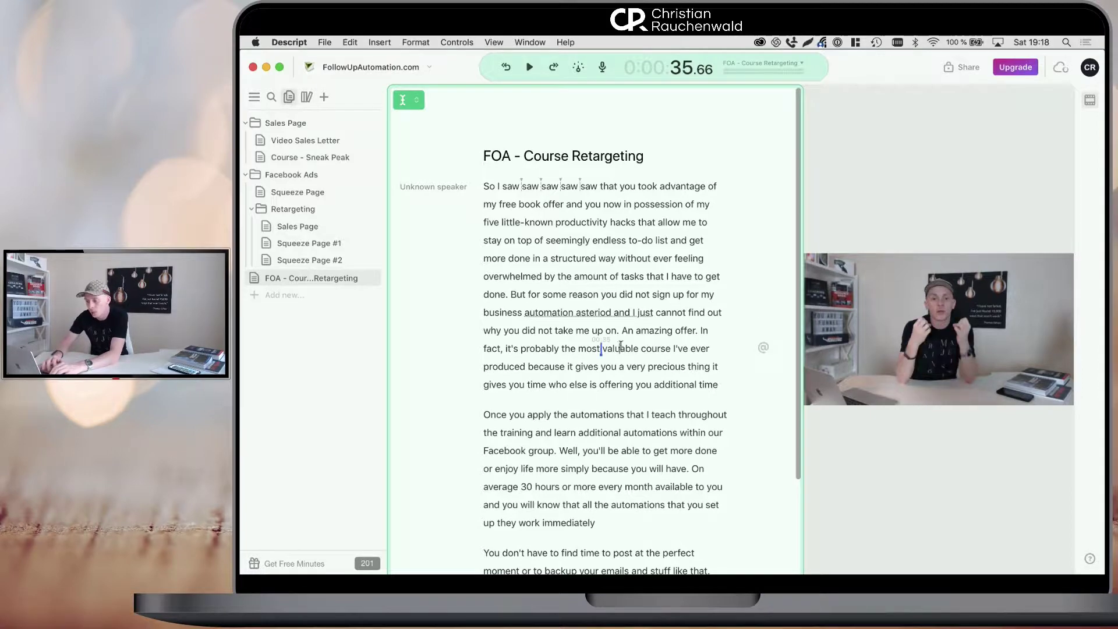
left_click(619, 348)
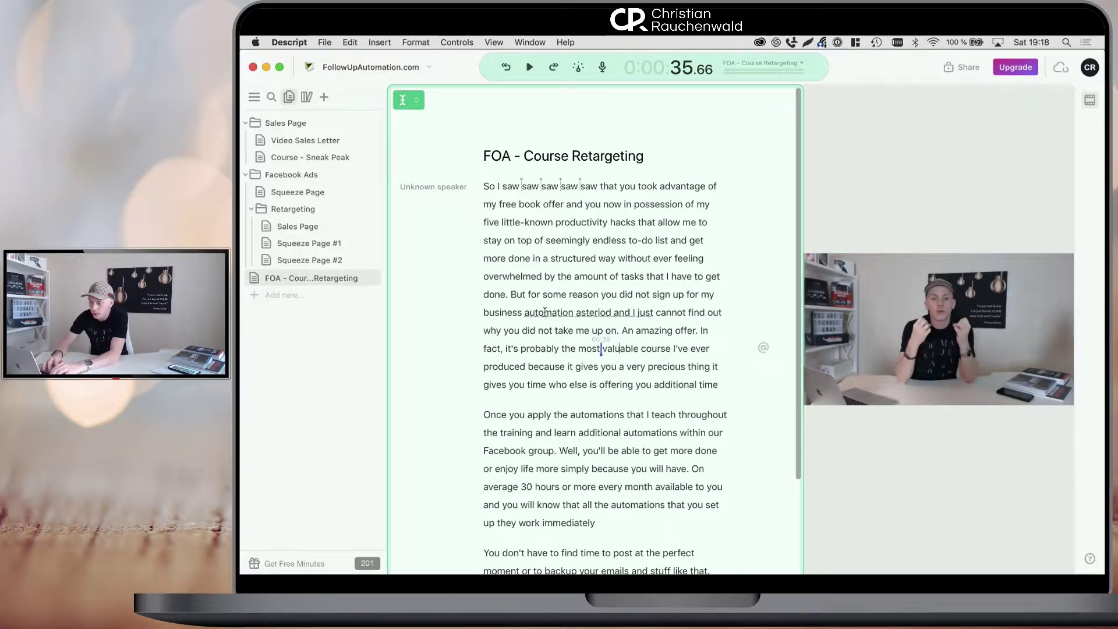
left_click_drag(545, 312, 634, 311)
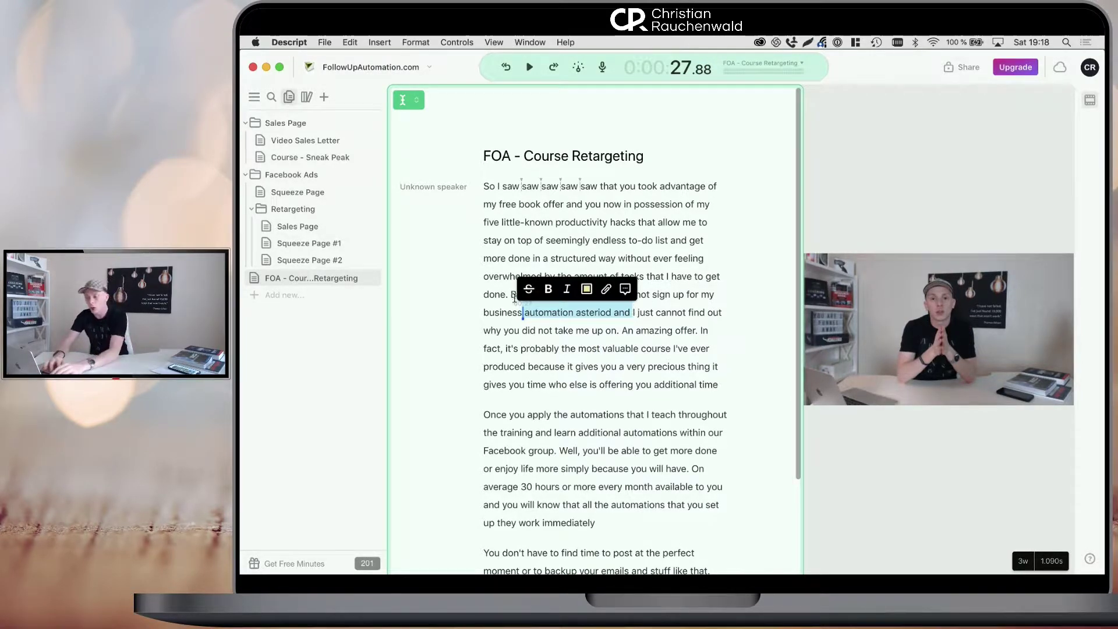
left_click(479, 312)
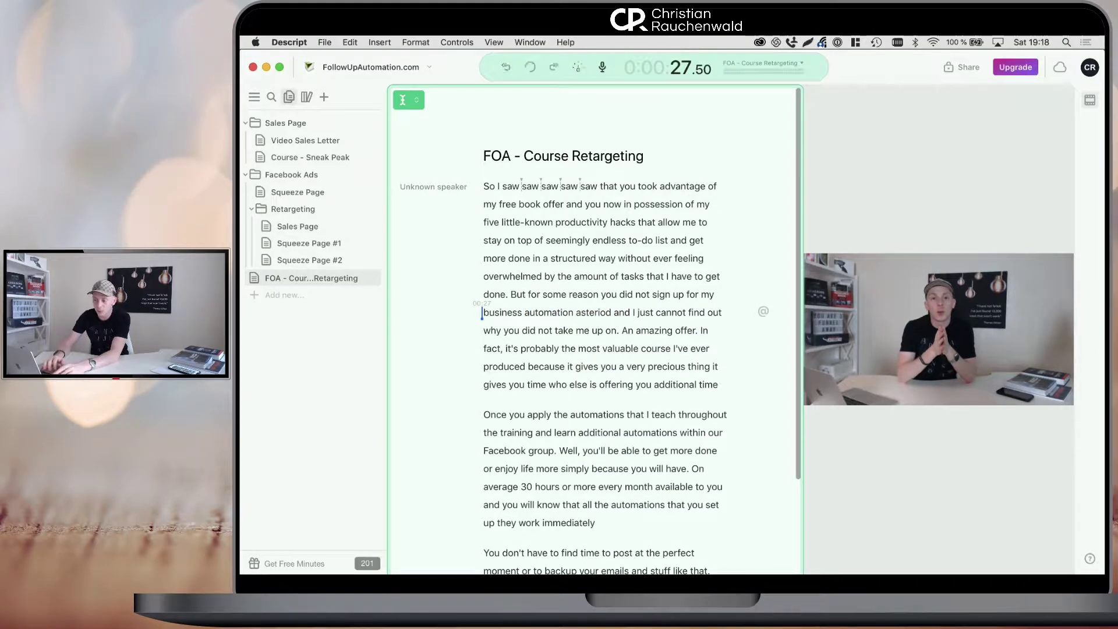
key("space")
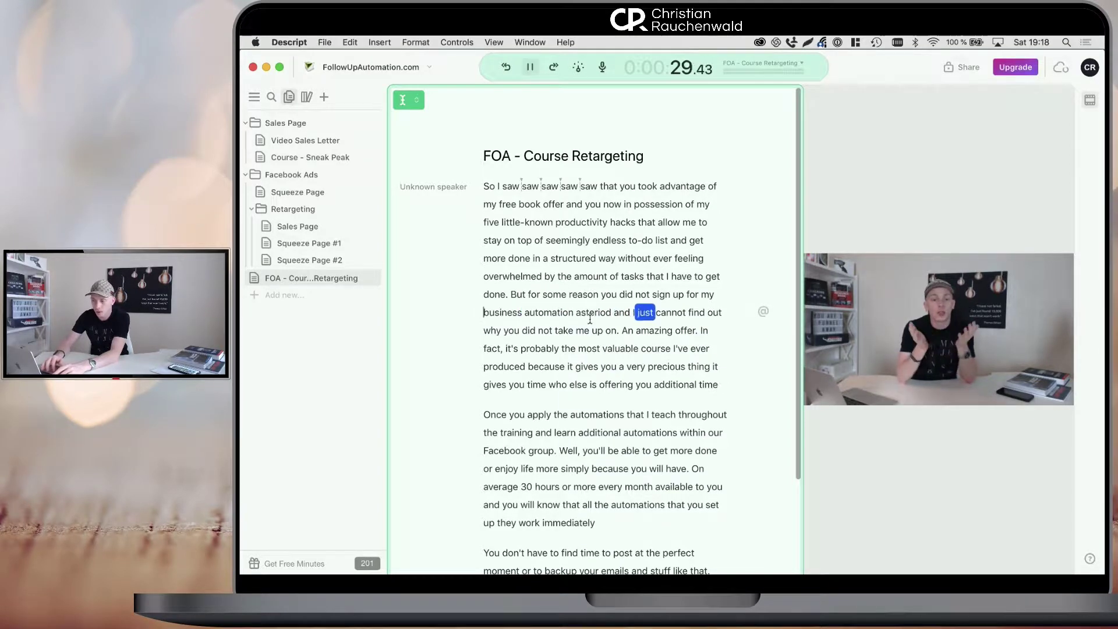
key("space")
Replace the 'and' after 'asteriod' with 'asdlkjasdlkjsaldjlas' and replay the sentence from 'business'.
double_click(618, 312)
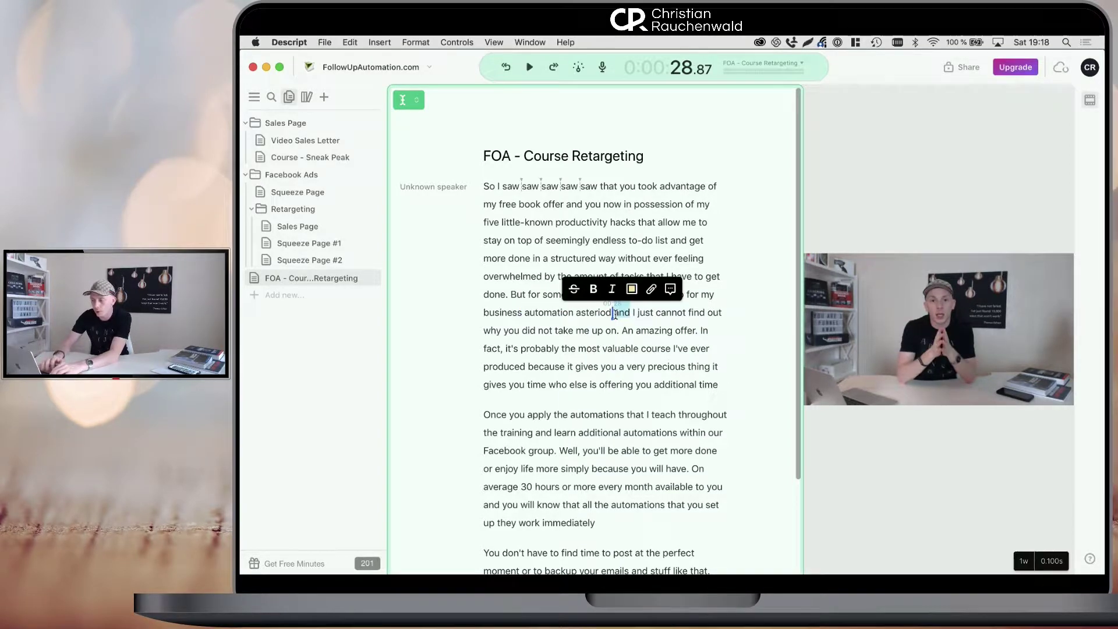
type("asdlkjasdlkjsaldjlas")
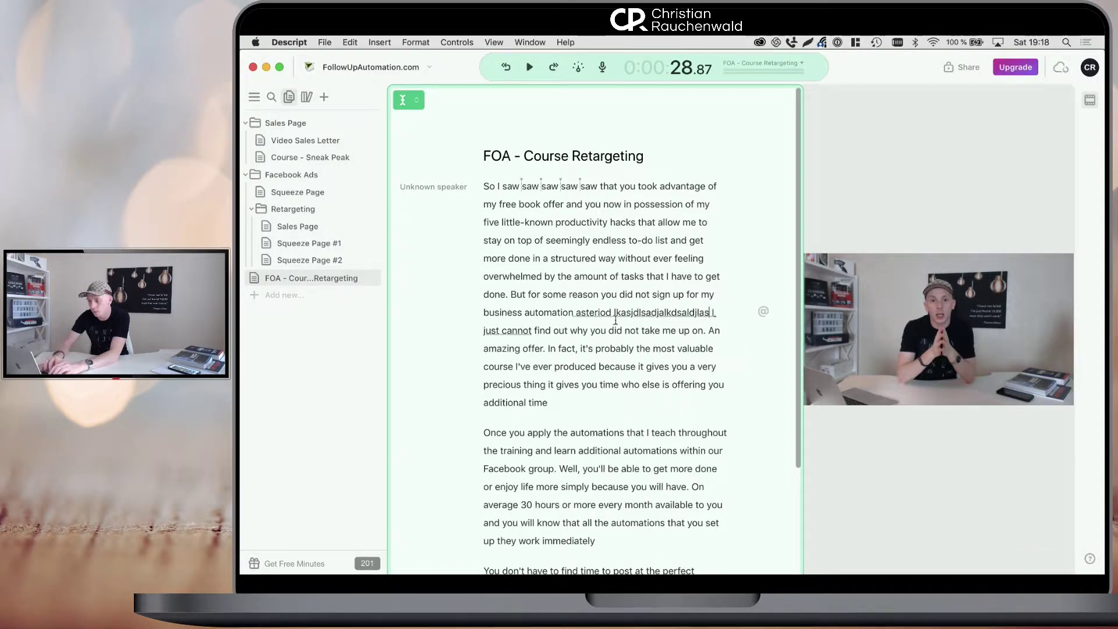
left_click(608, 330)
left_click(522, 348)
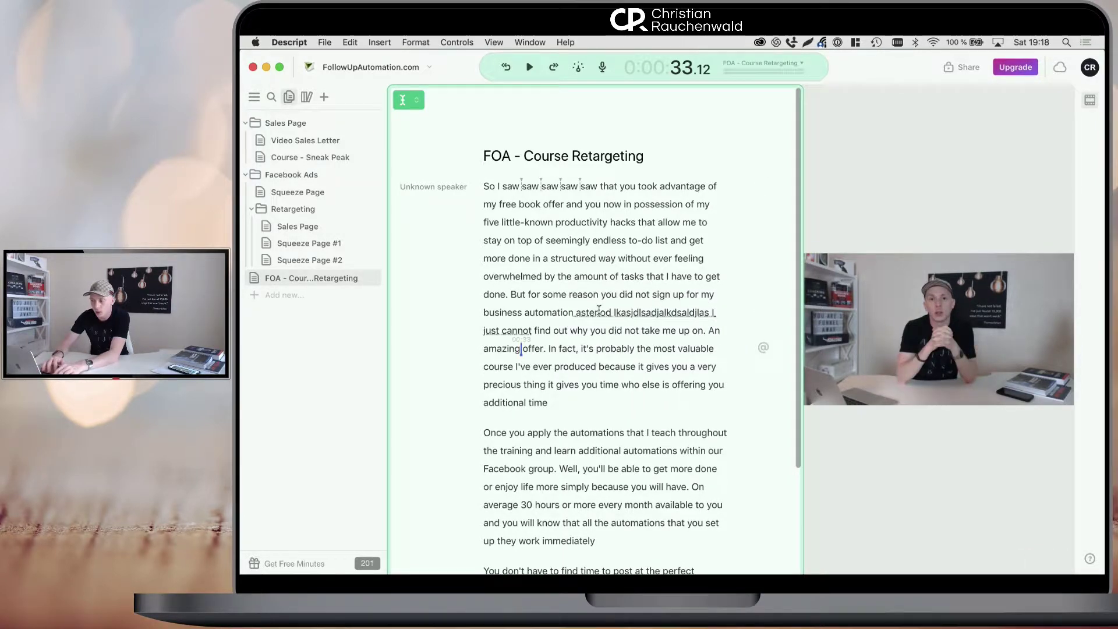
left_click(514, 313)
key("space")
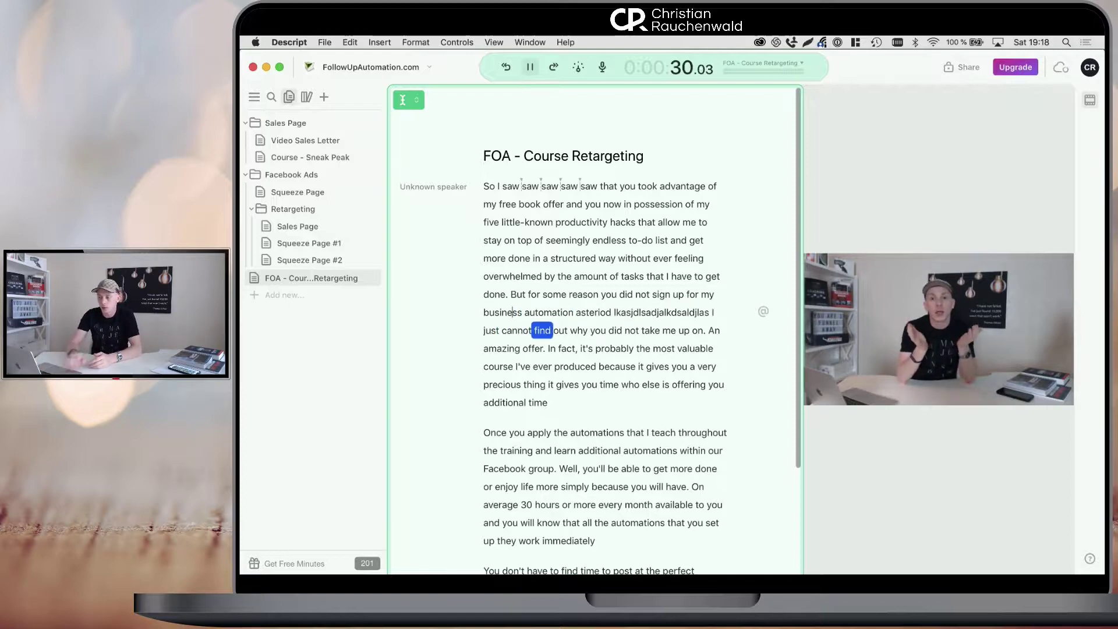
key("space")
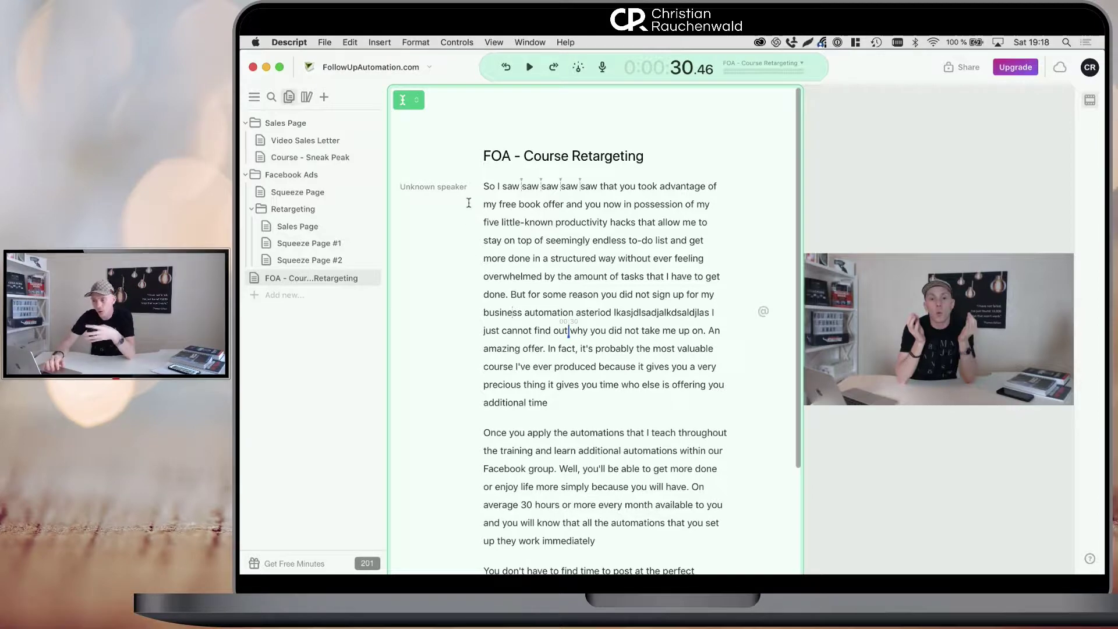
Confirm the Subtitles/Captions export format is SubRip Titles (.srt), cancel, then show all windows.
left_click(324, 42)
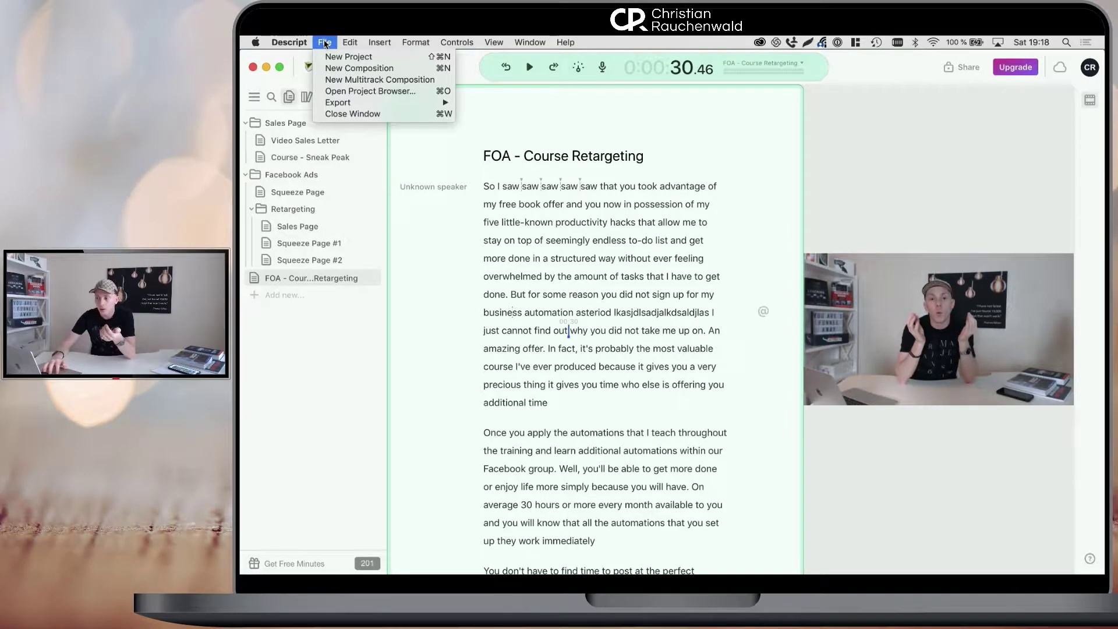
mouse_move(354, 104)
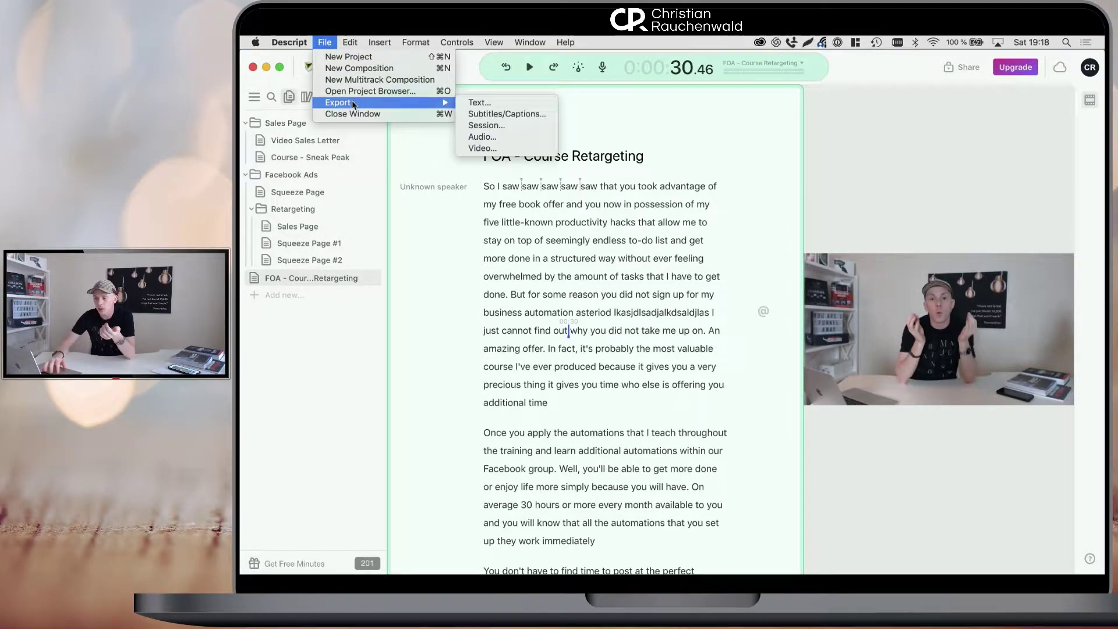
left_click(531, 116)
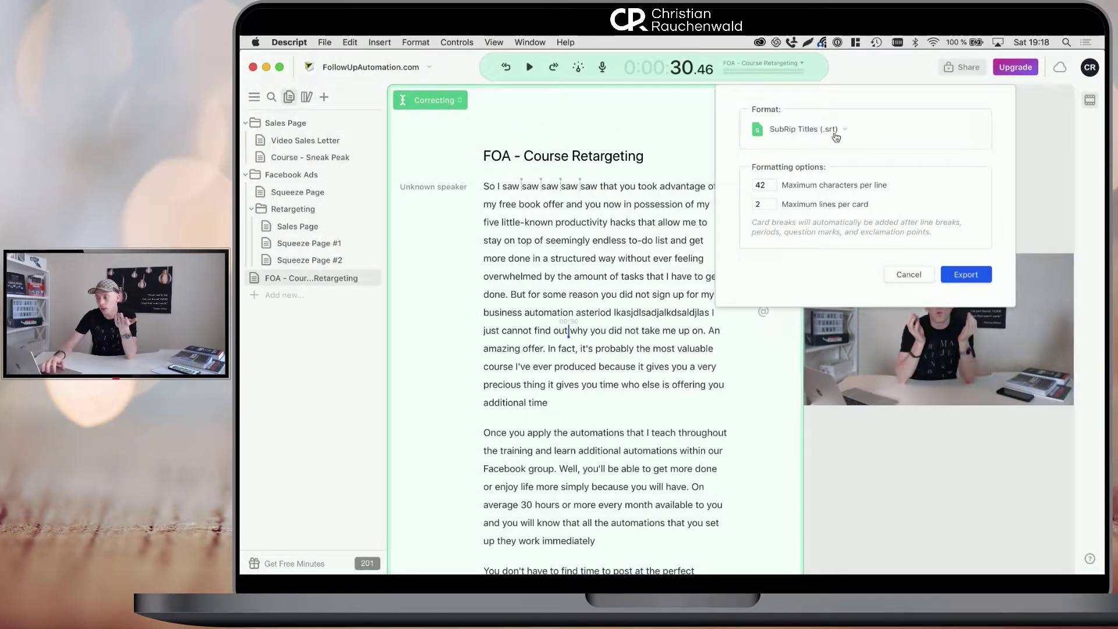
left_click(836, 131)
left_click(837, 161)
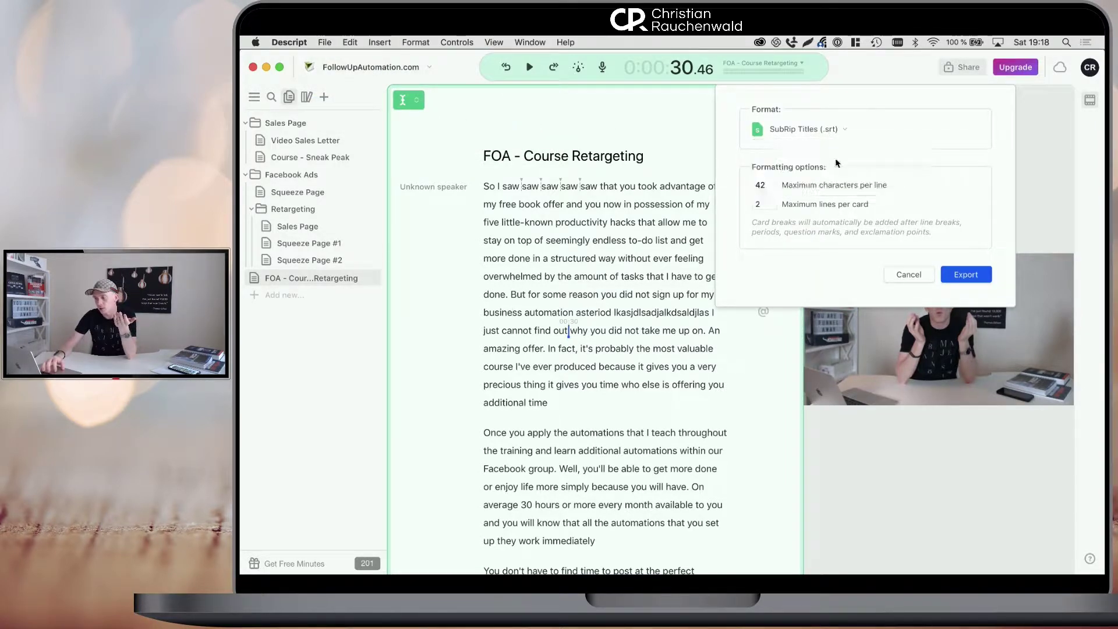
left_click(908, 274)
key("ctrl+Up")
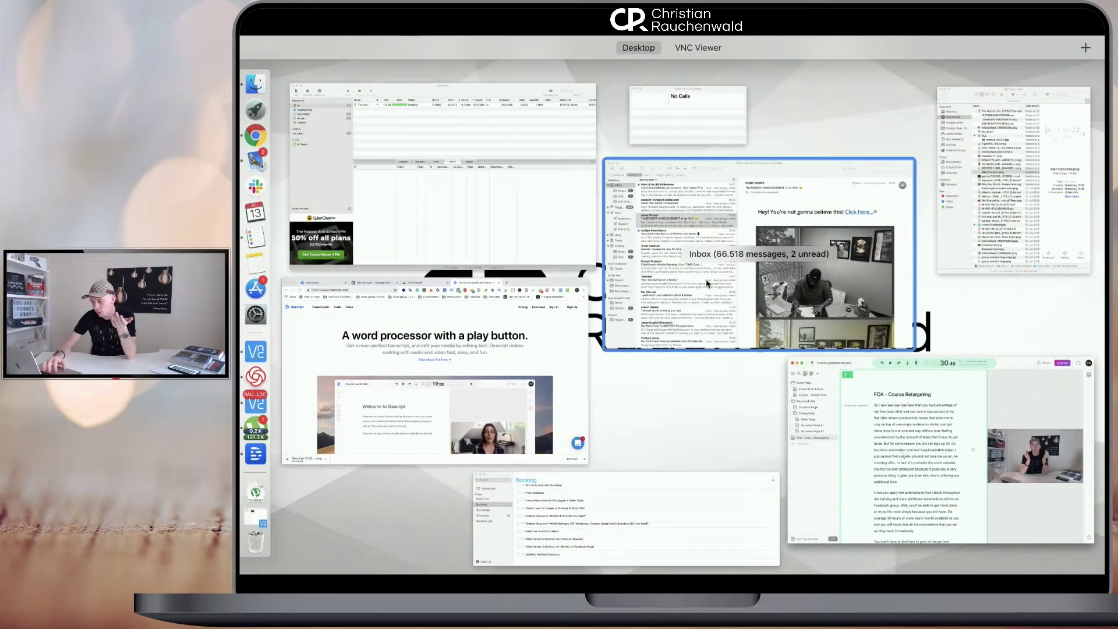
Switch to Chrome's Ads Manager tab and open the Messenger Ad - Video - CPC ad for editing.
left_click(710, 274)
key("ctrl+Up")
left_click(419, 139)
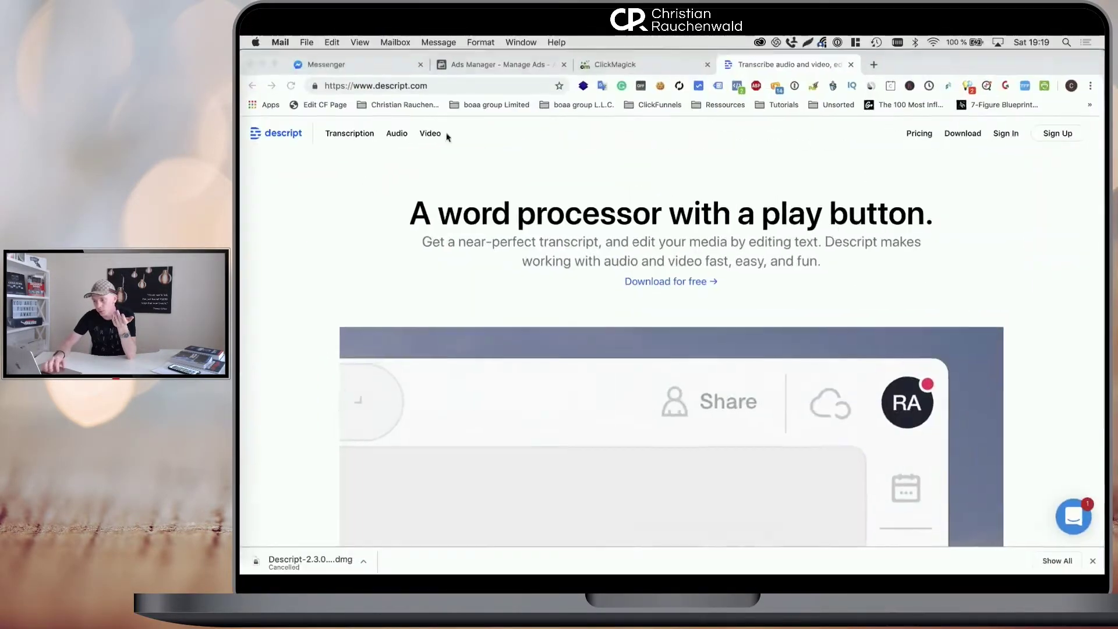
left_click(520, 69)
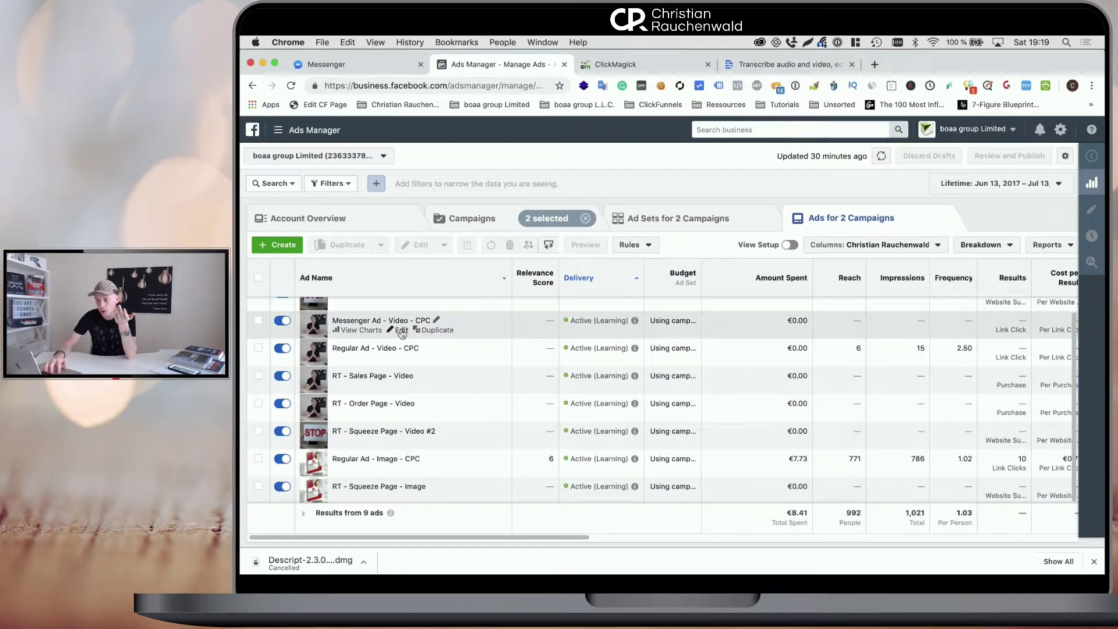
left_click(401, 330)
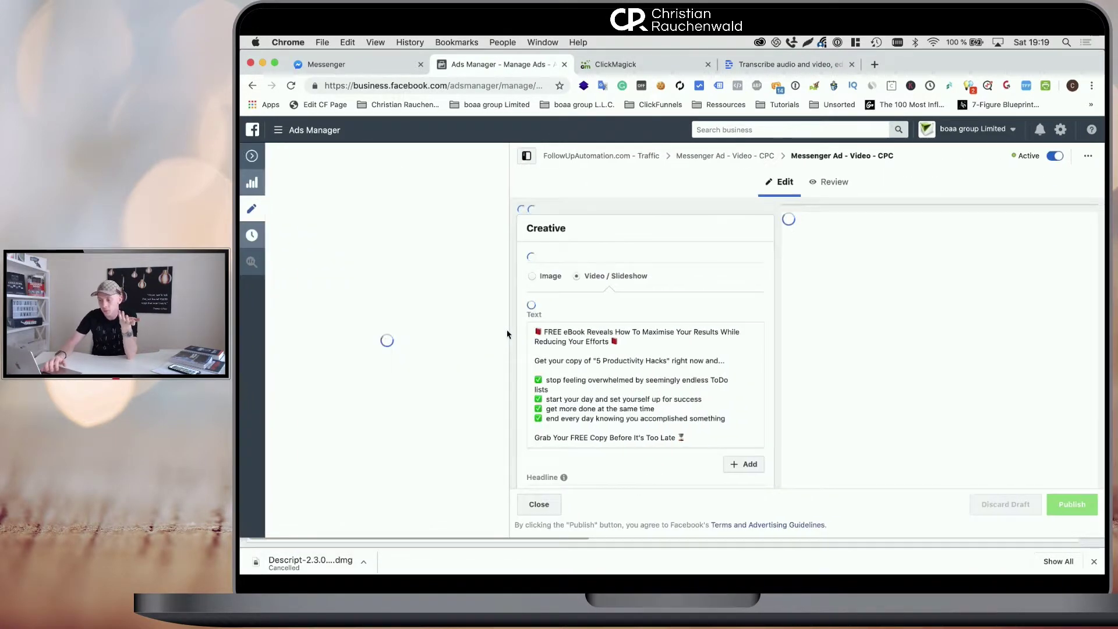
Find the video's Captions 'Upload SRT File' option, browse to en_US.srt, then cancel and close.
scroll(610, 282, "down", 2)
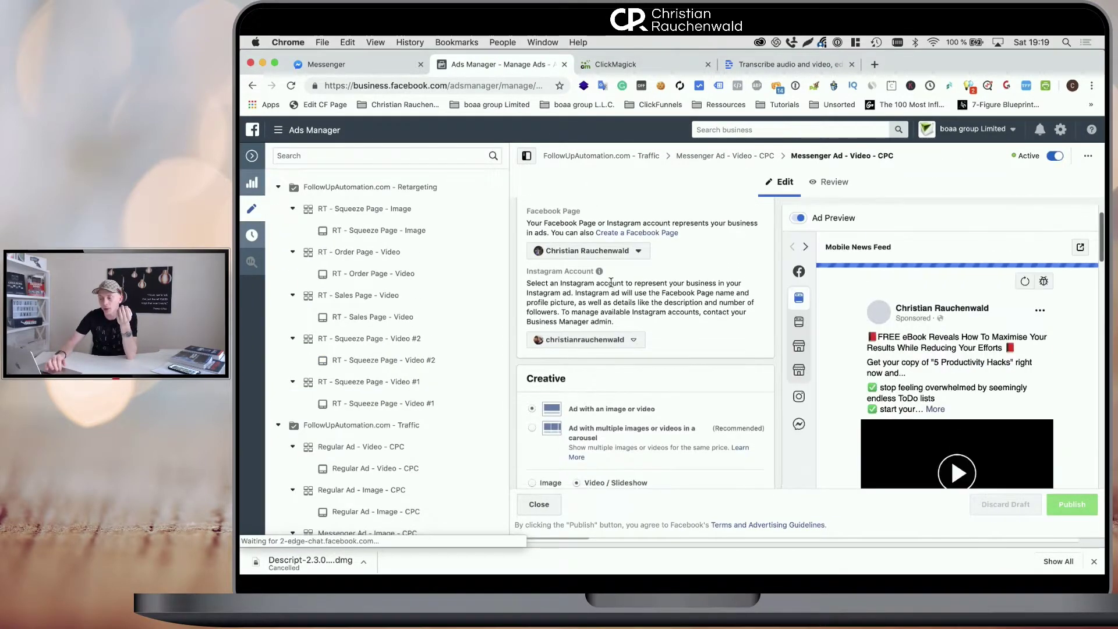
scroll(610, 281, "down", 5)
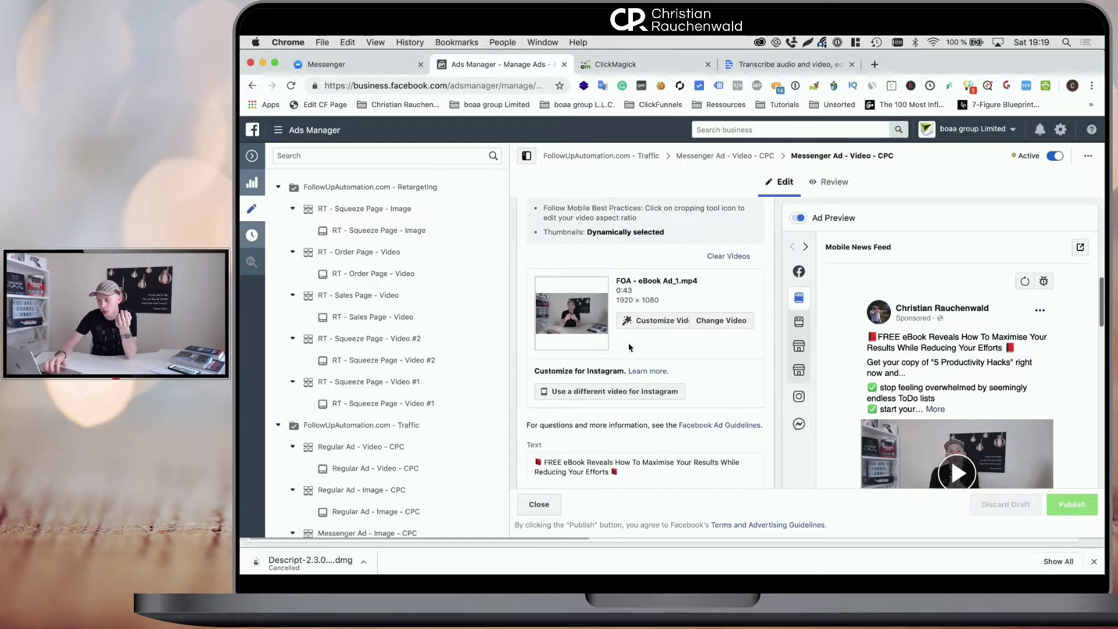
left_click(649, 321)
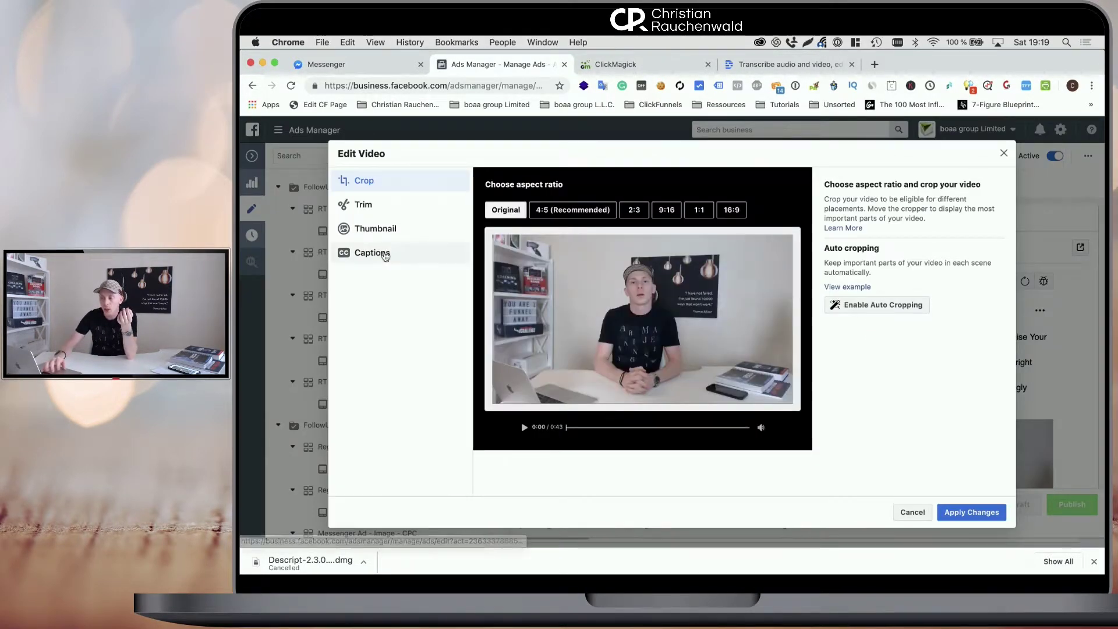
left_click(384, 254)
left_click(554, 210)
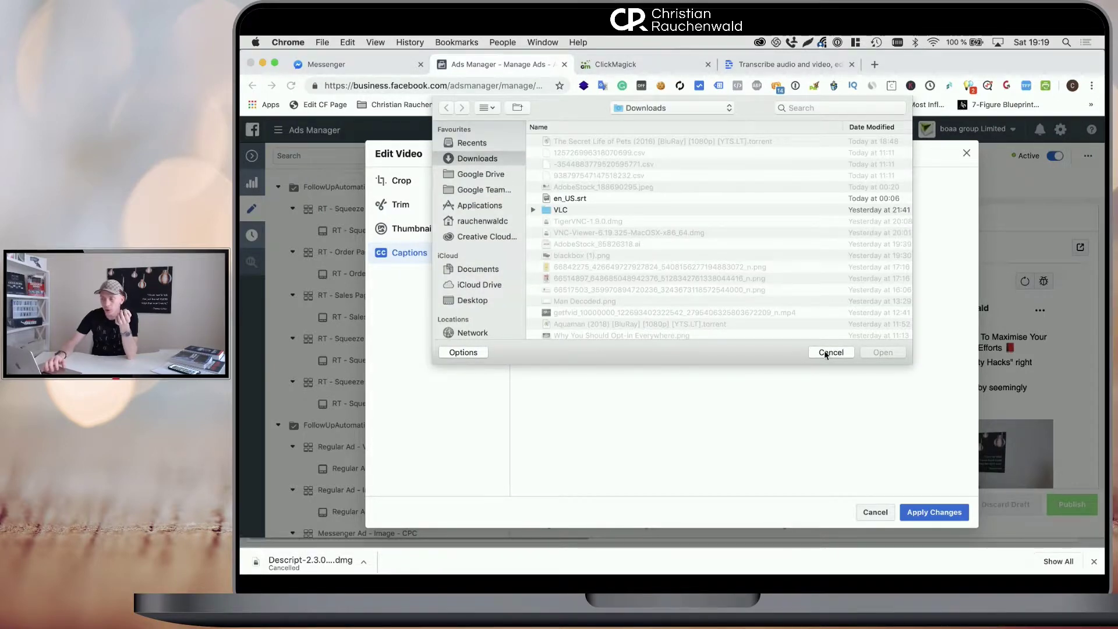
left_click(560, 200)
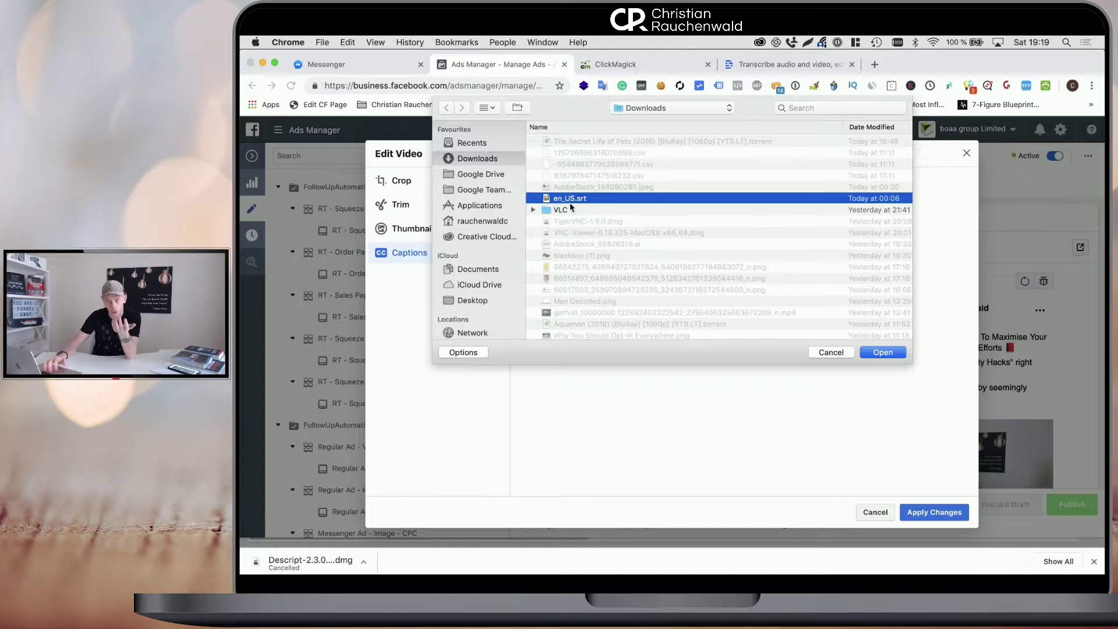
left_click(826, 352)
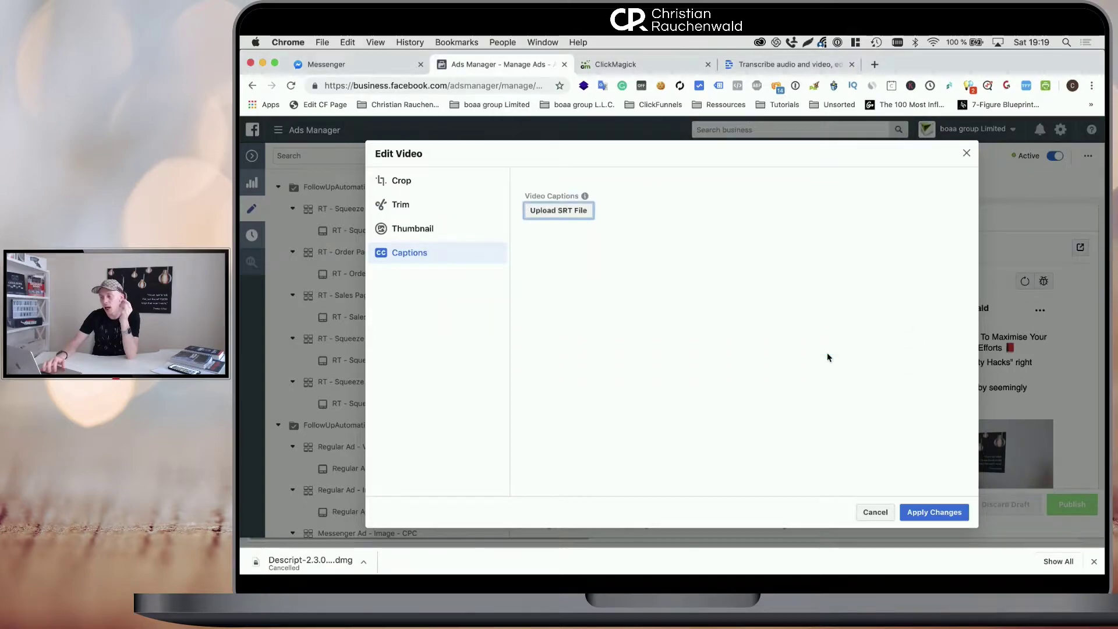
left_click(967, 153)
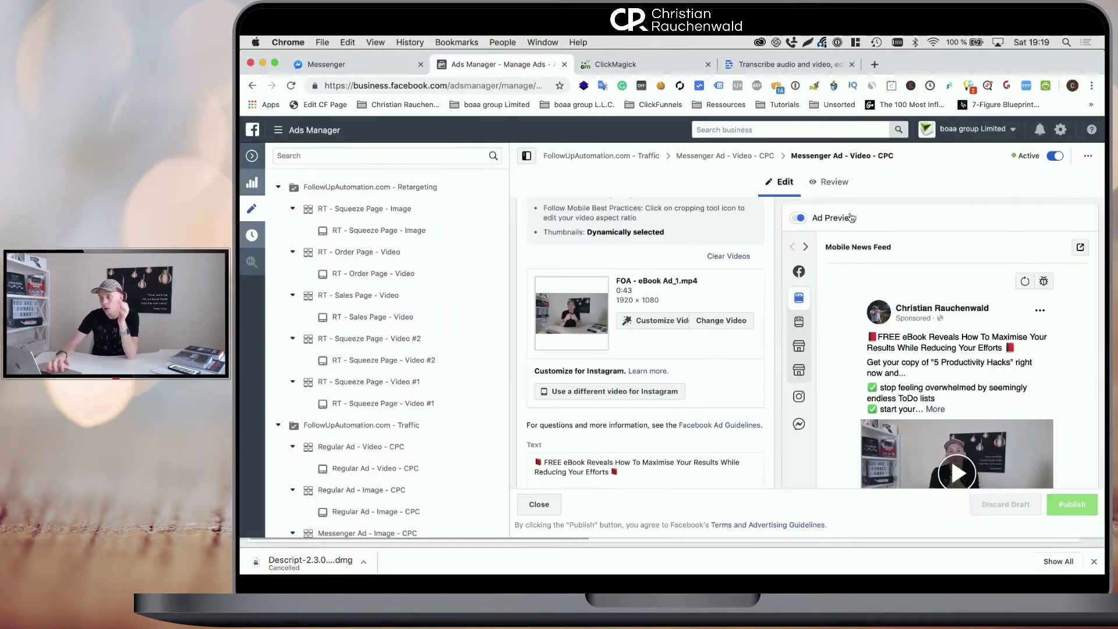
Return to Descript, open the subtitle export settings, and edit the maximum characters per line.
key("ctrl+Up")
left_click(853, 400)
key("ctrl+Up")
left_click(681, 194)
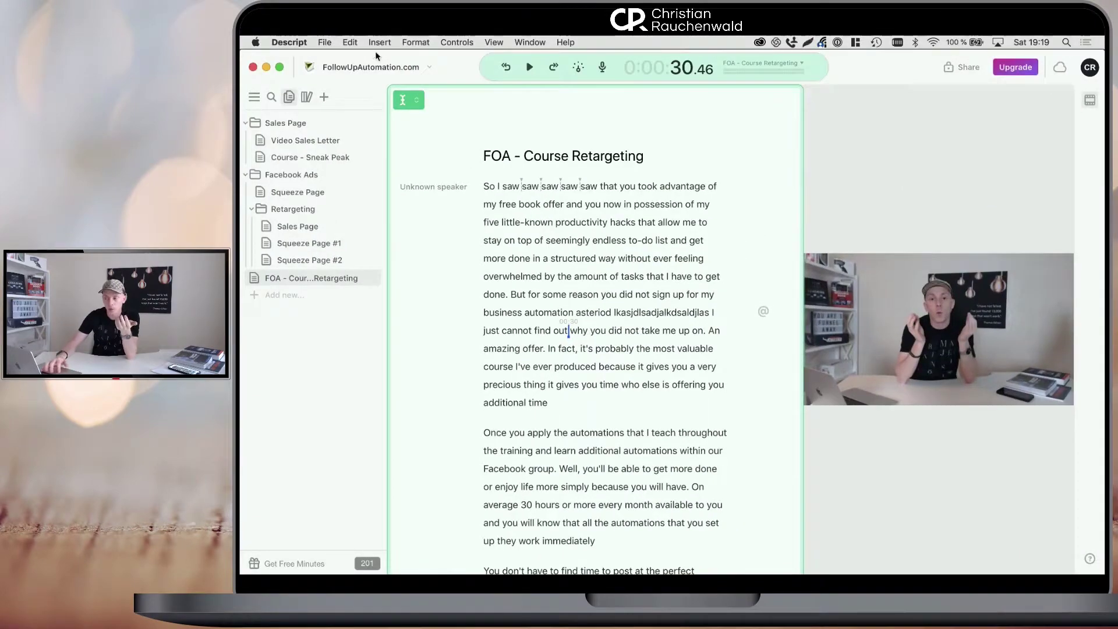
left_click(325, 42)
mouse_move(354, 103)
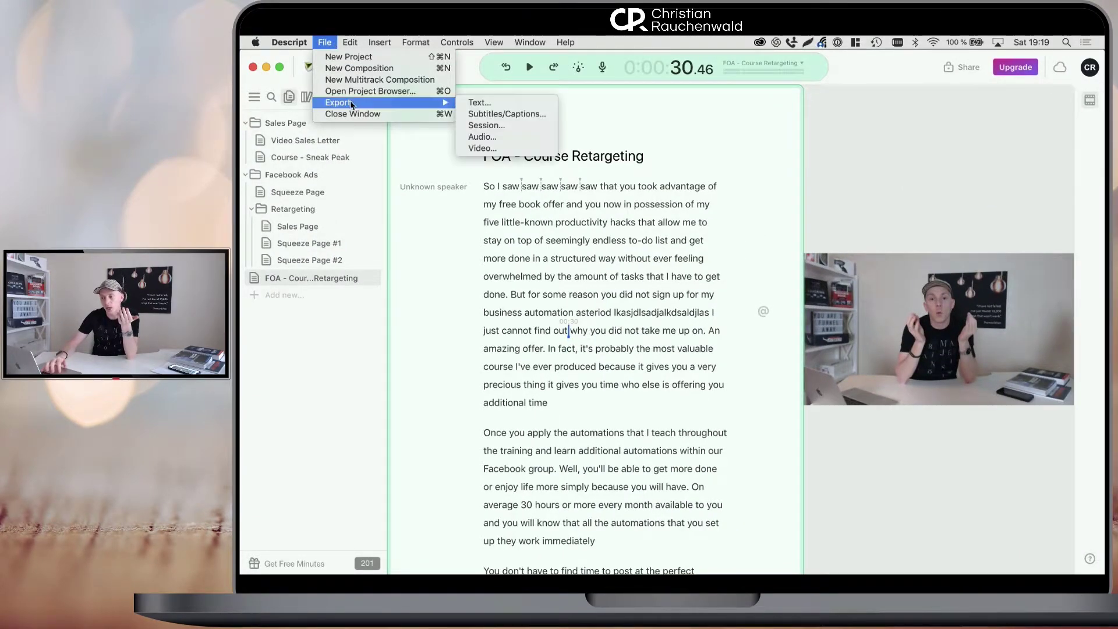
left_click(520, 114)
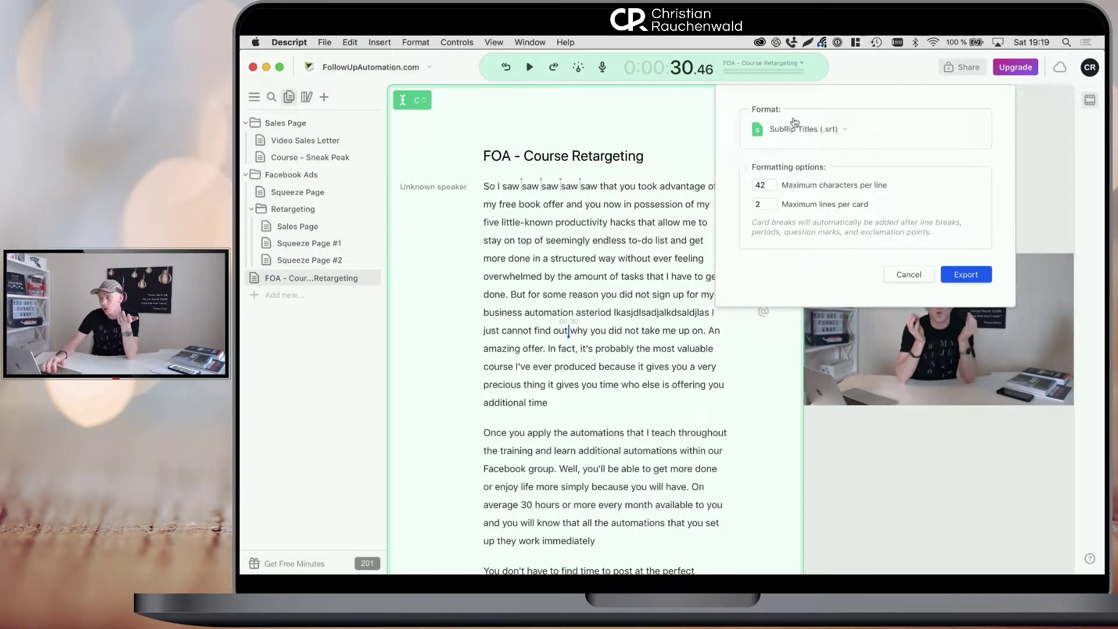
left_click(762, 185)
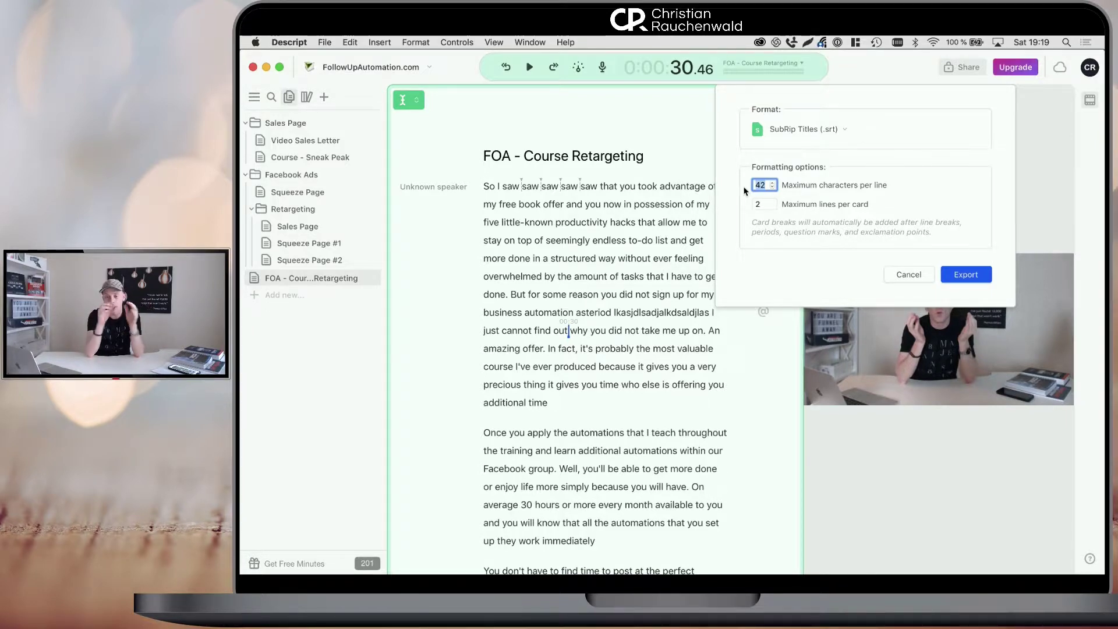
Export the subtitles as Test.srt into Downloads and bring that Finder window forward.
left_click(969, 279)
type("Test.srt")
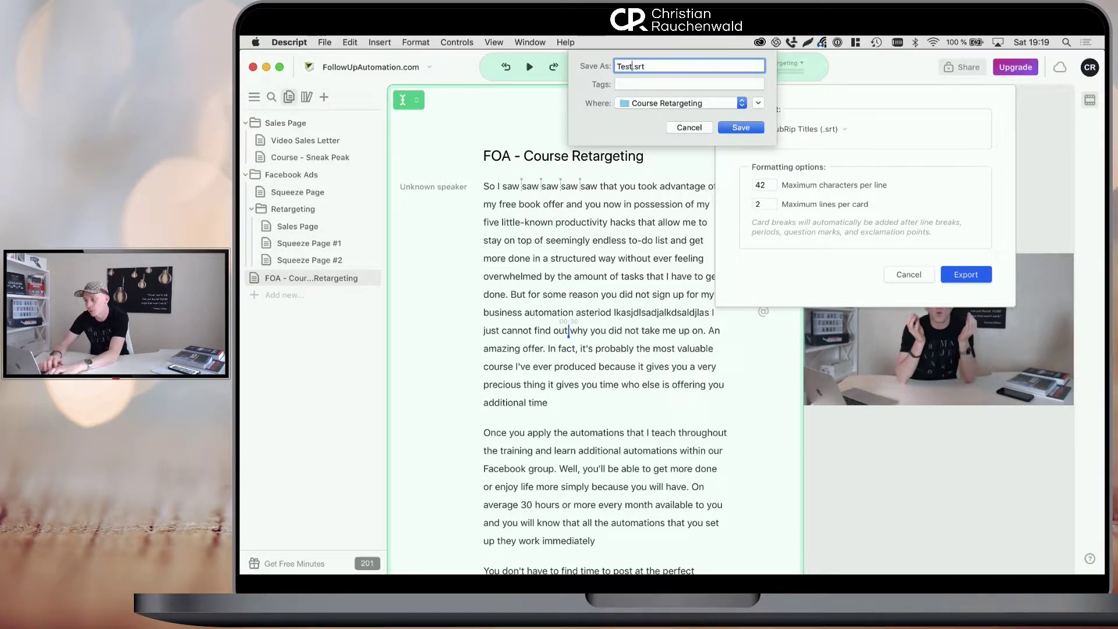
left_click(671, 103)
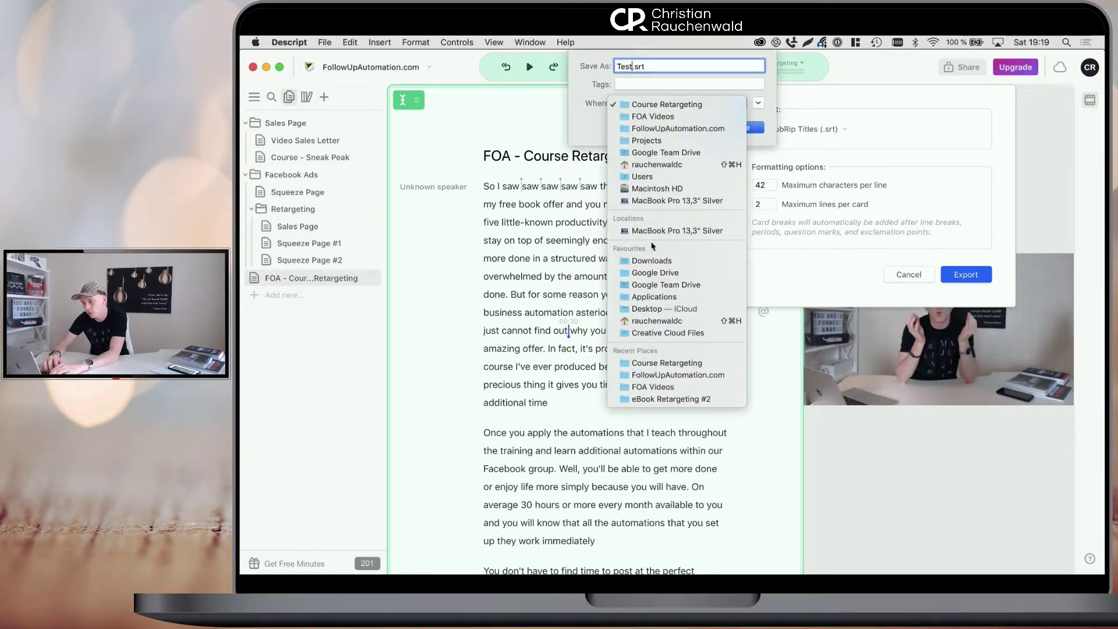
left_click(655, 261)
key("Return")
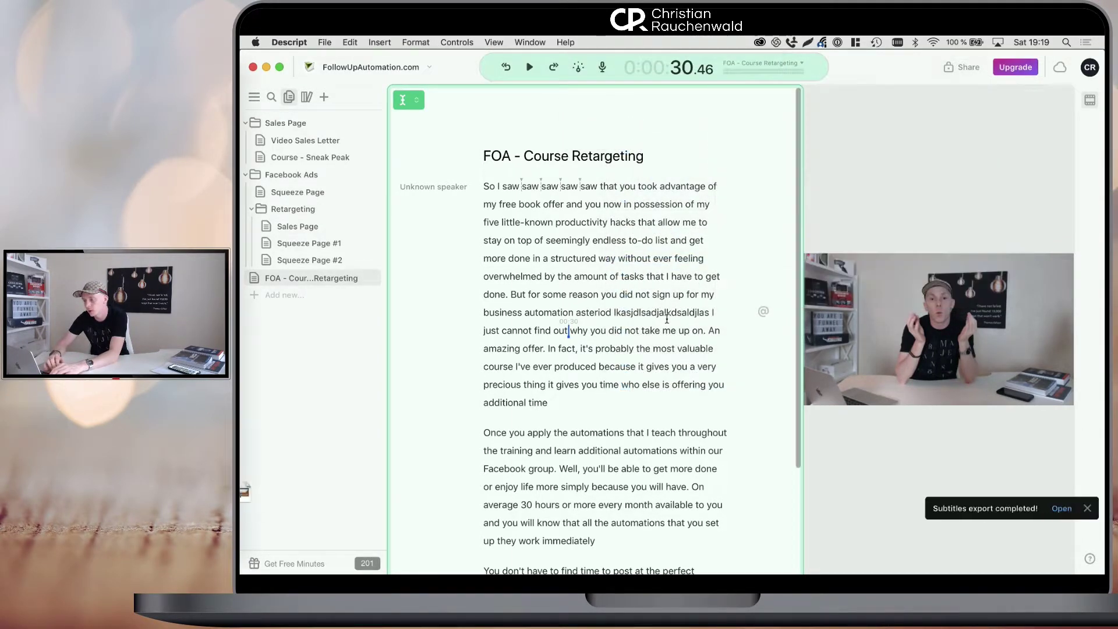
key("ctrl+Up")
left_click(996, 307)
Quick-look Test.srt in Finder, then open it with TextEdit.
left_click(810, 118)
key("space")
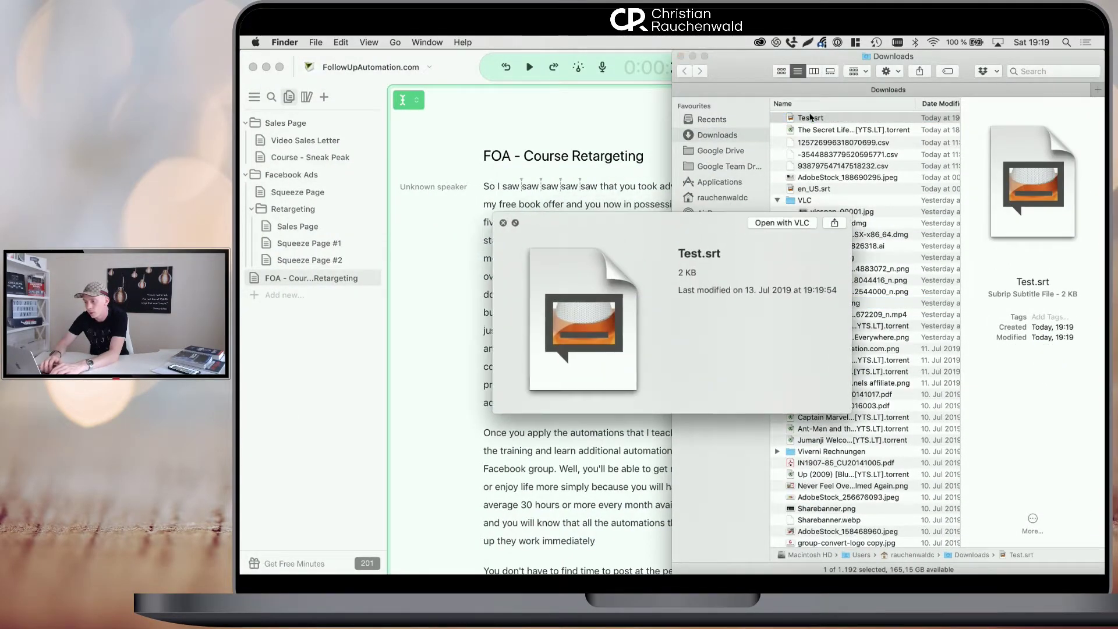
key("space")
right_click(810, 119)
mouse_move(885, 138)
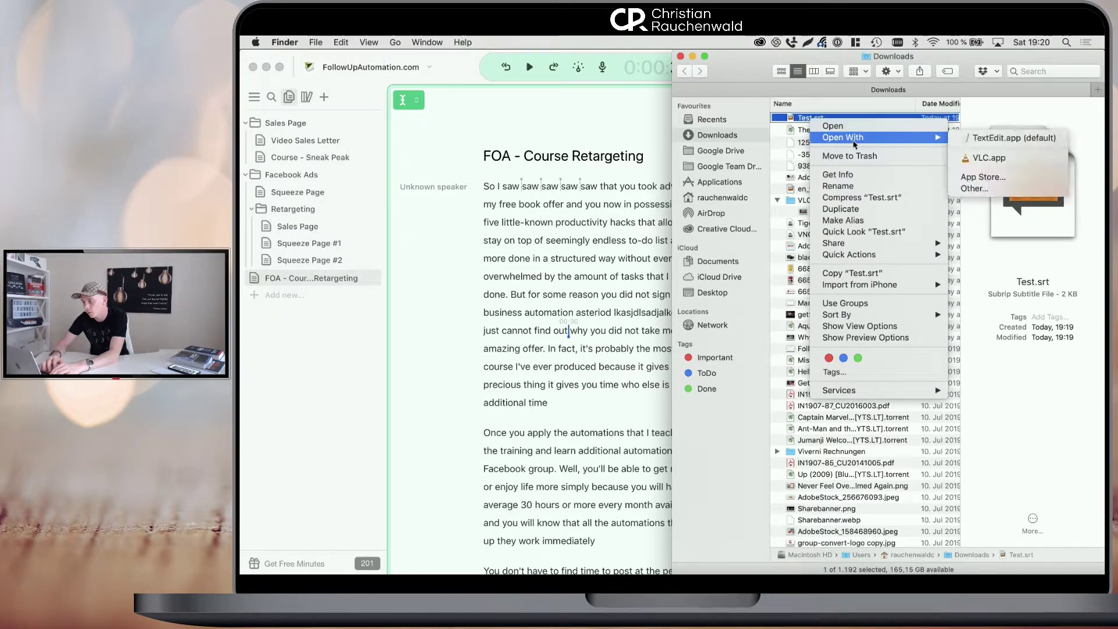
left_click(995, 135)
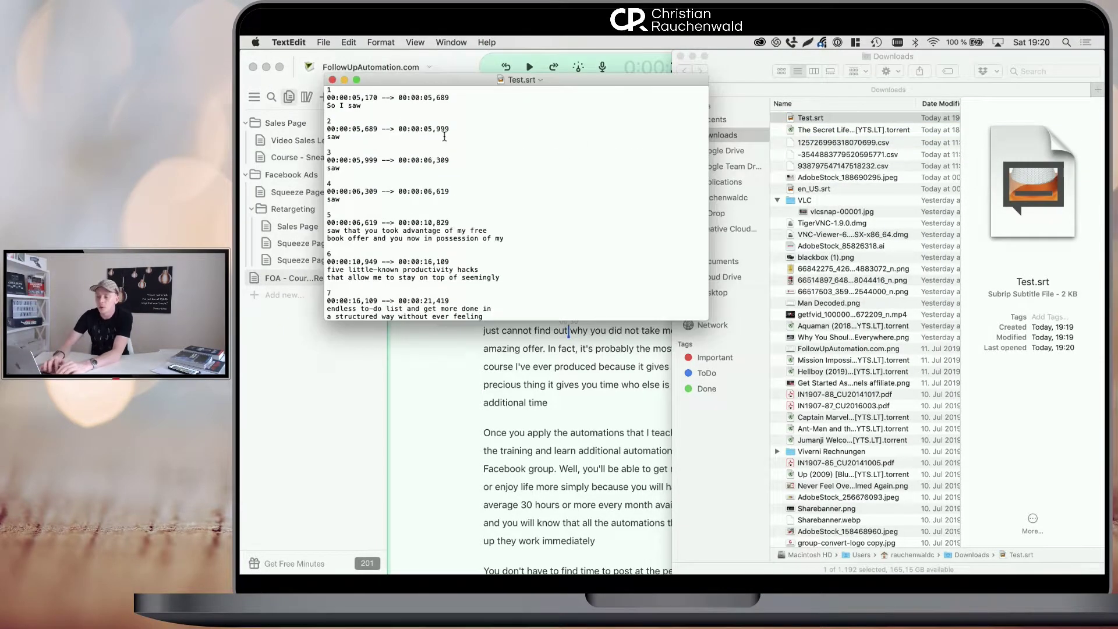
Highlight the first cue's start time, end time and text 'So I saw', then subtitles 5 and 6.
left_click_drag(327, 98, 359, 97)
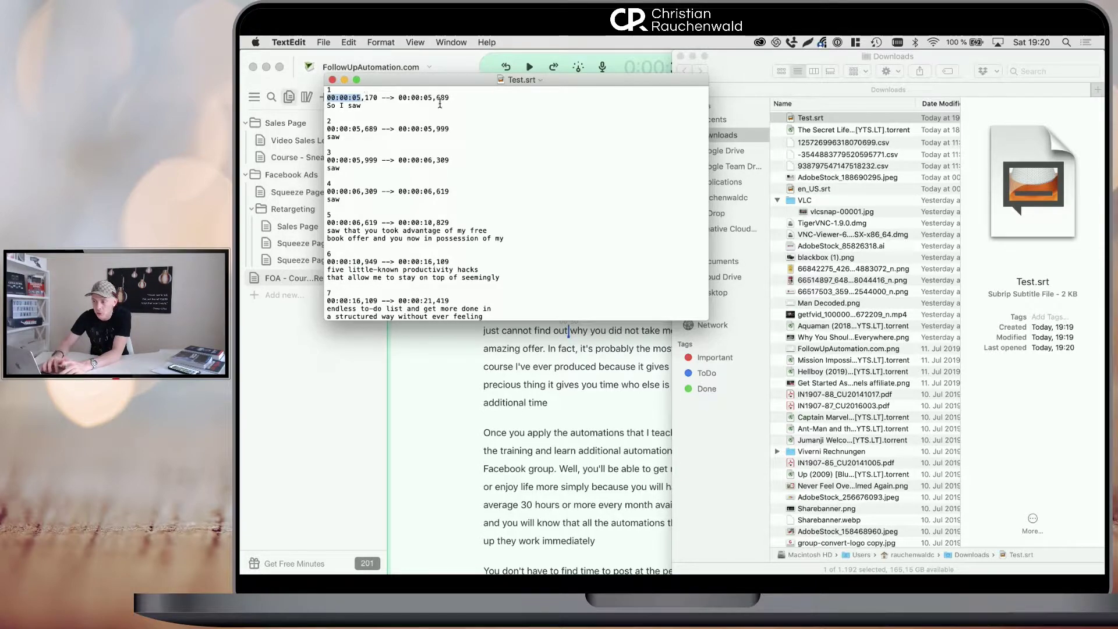
left_click_drag(427, 98, 449, 97)
left_click_drag(379, 108, 323, 108)
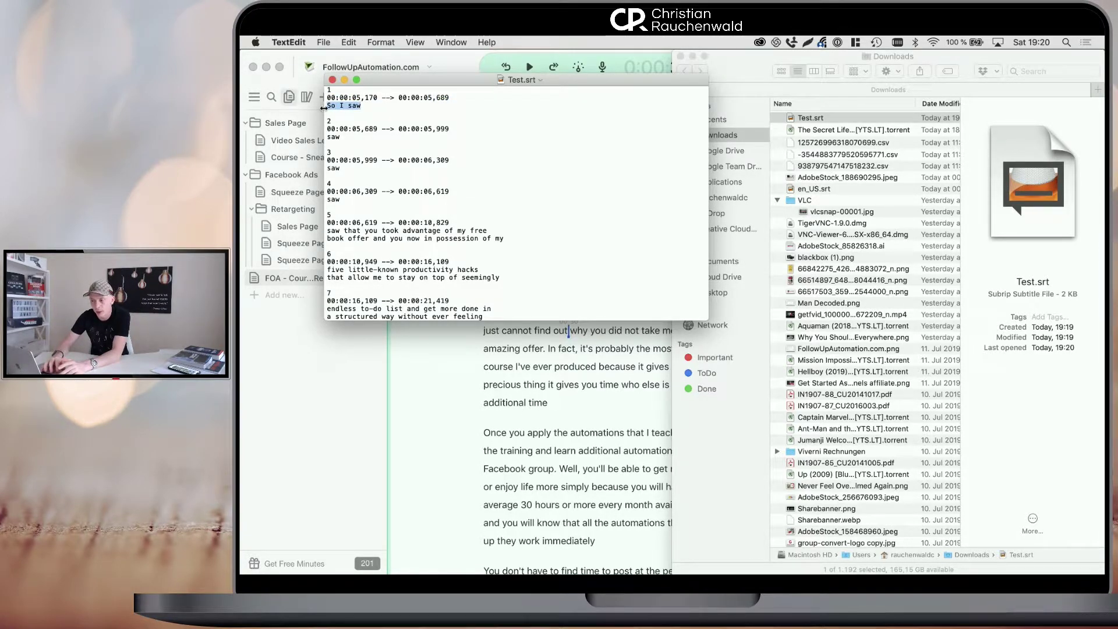
left_click(350, 143)
scroll(339, 211, "down", 5)
scroll(347, 155, "up", 1)
left_click_drag(327, 114, 504, 123)
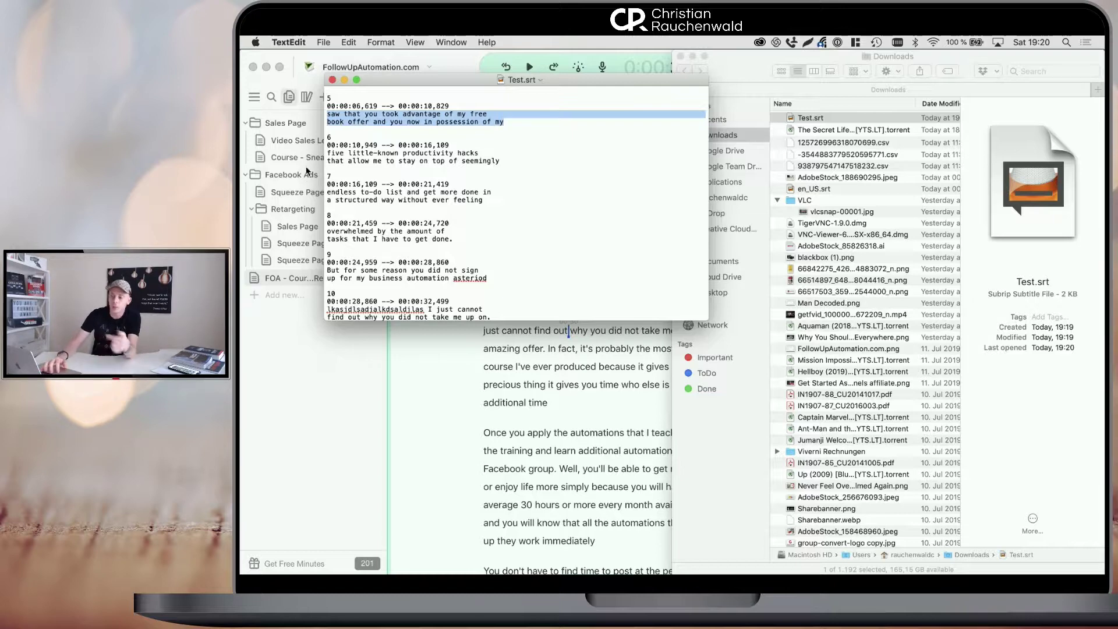
left_click_drag(326, 153, 495, 158)
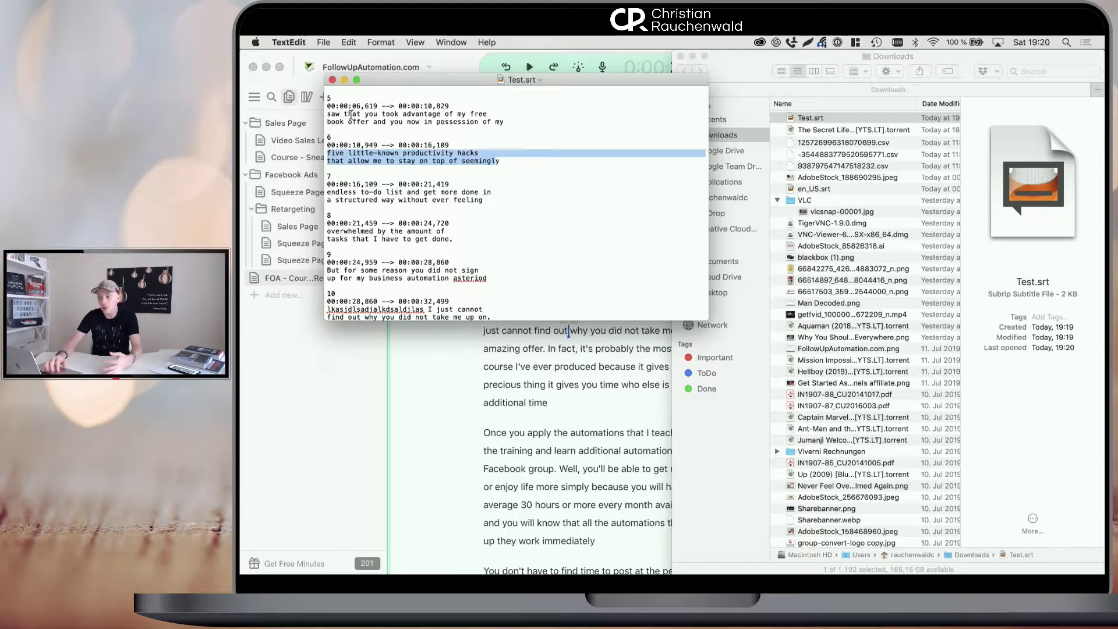
Close Test.srt, go back to Descript, and delete the FOA - Course Retargeting composition.
left_click(332, 79)
left_click(568, 315)
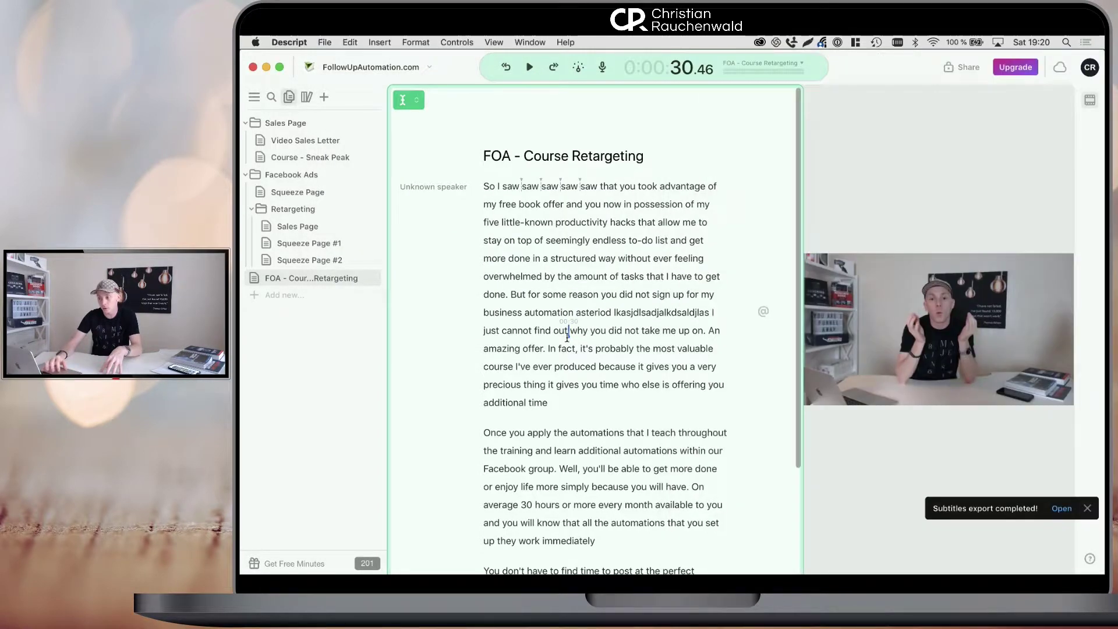
left_click(558, 407)
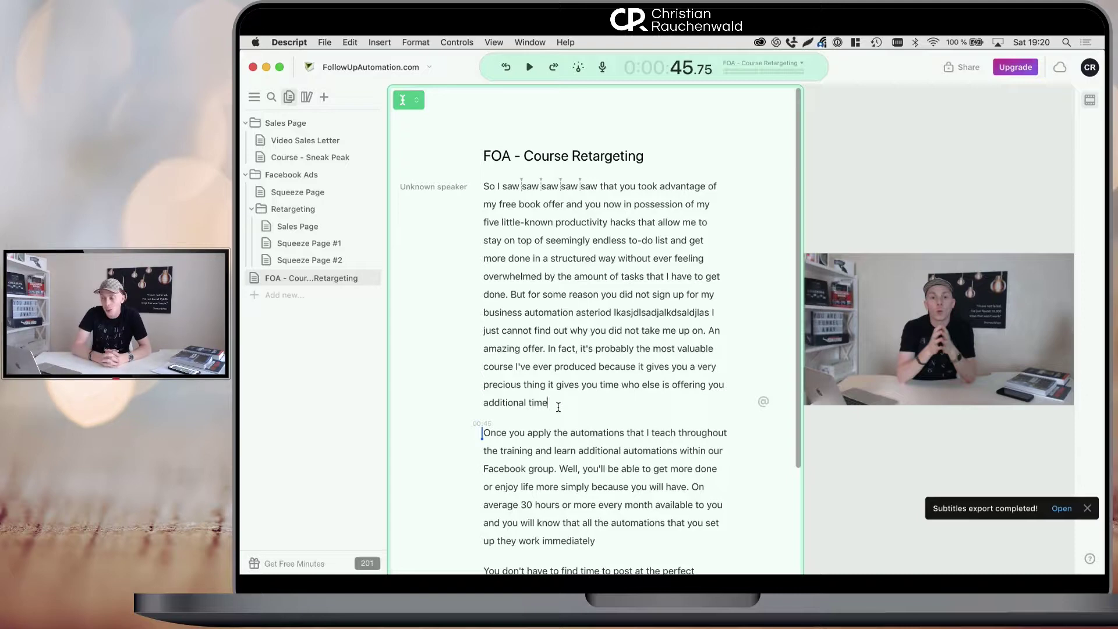
left_click(370, 279)
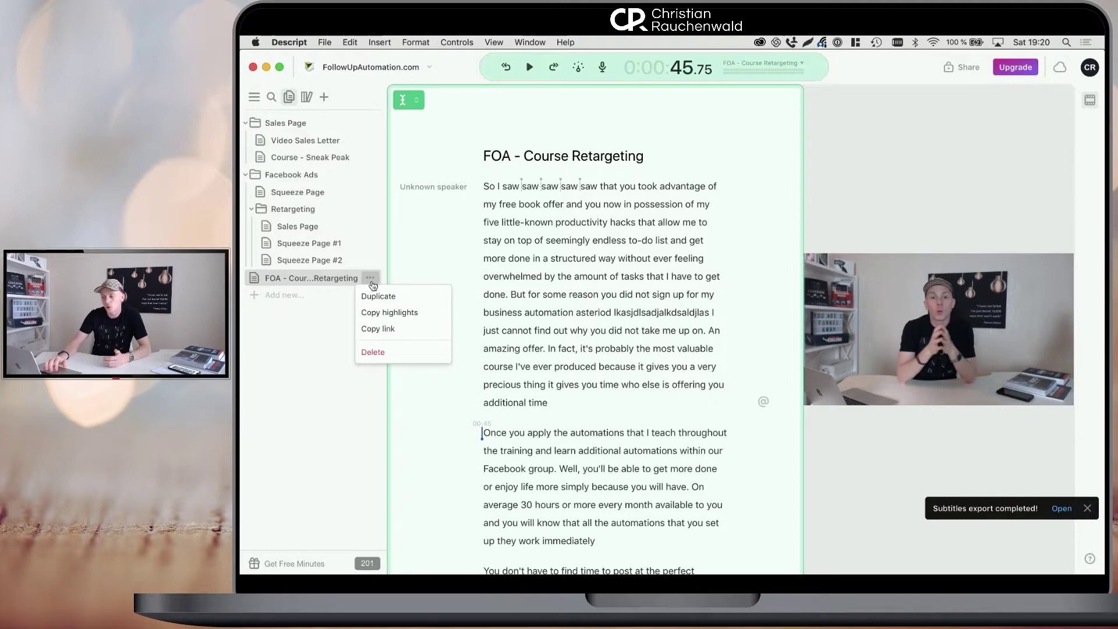
left_click(378, 352)
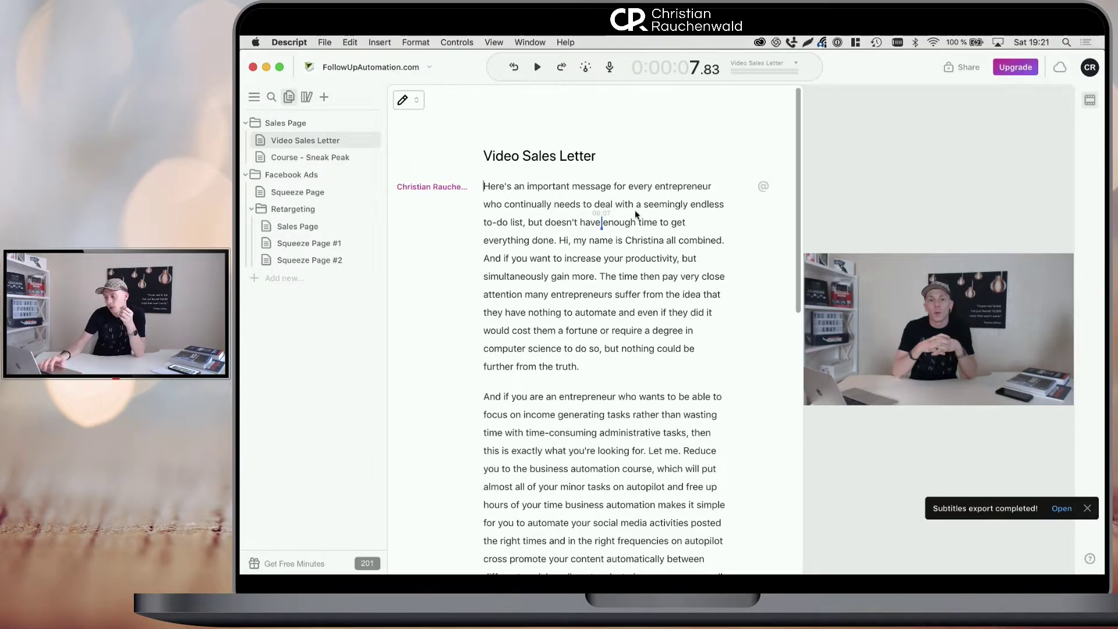
In Correcting text mode, replace the wrong letter in the speaker's first name with 'n'.
left_click(665, 241)
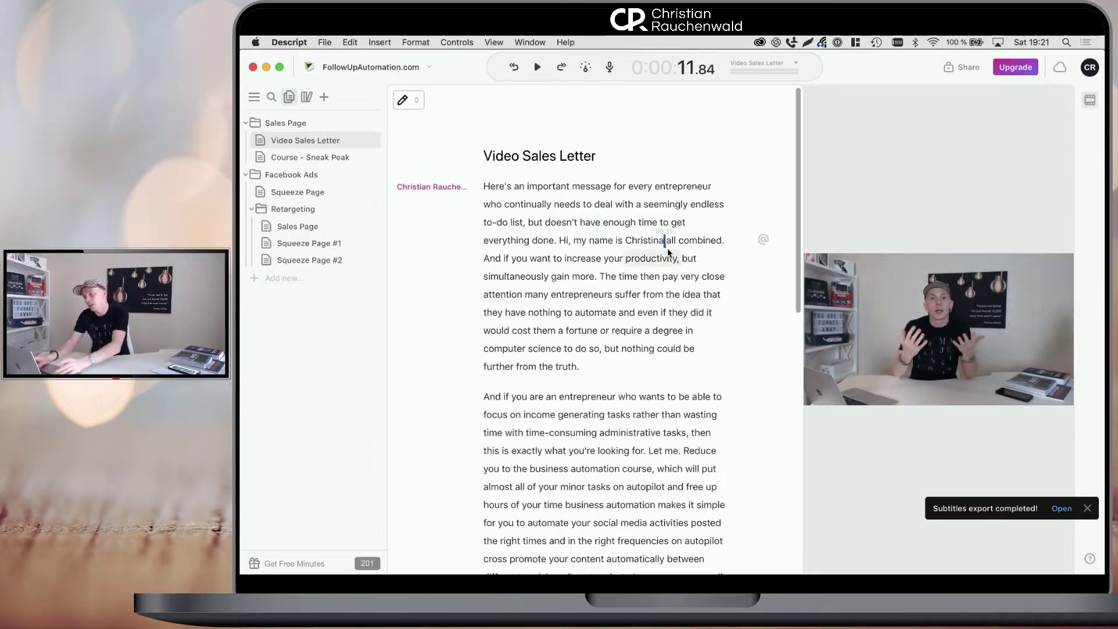
key("alt+shift+Left")
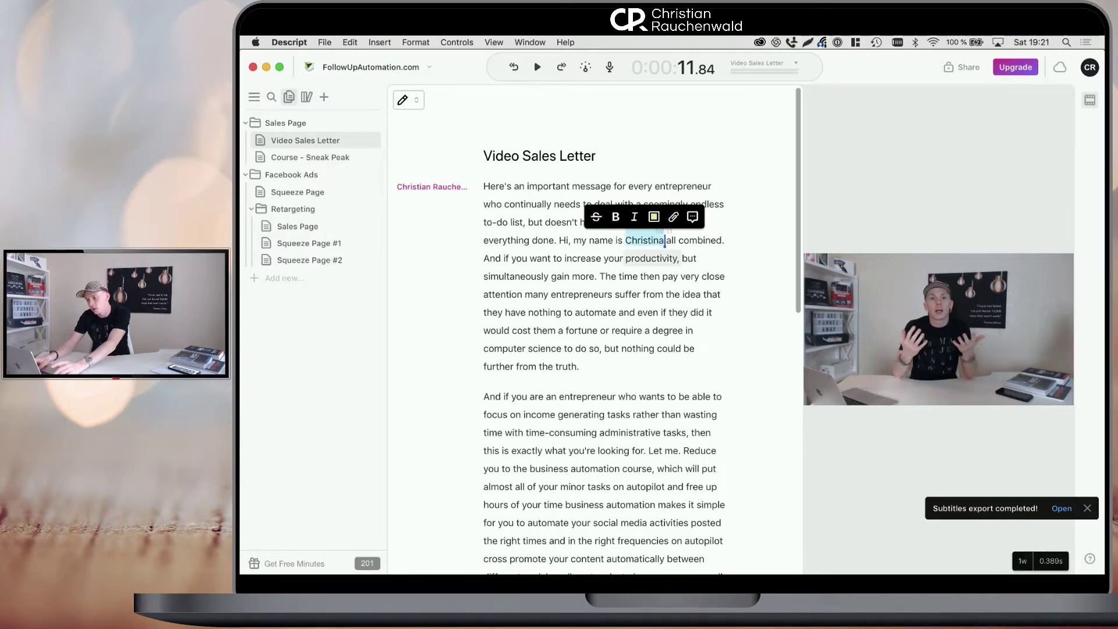
left_click(440, 101)
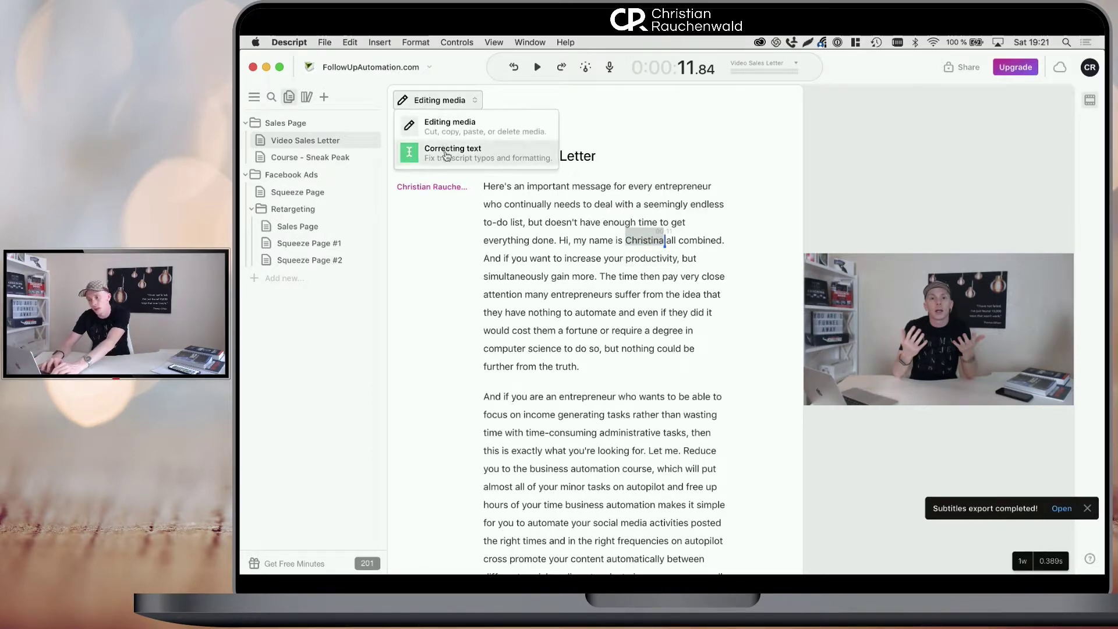
left_click(446, 152)
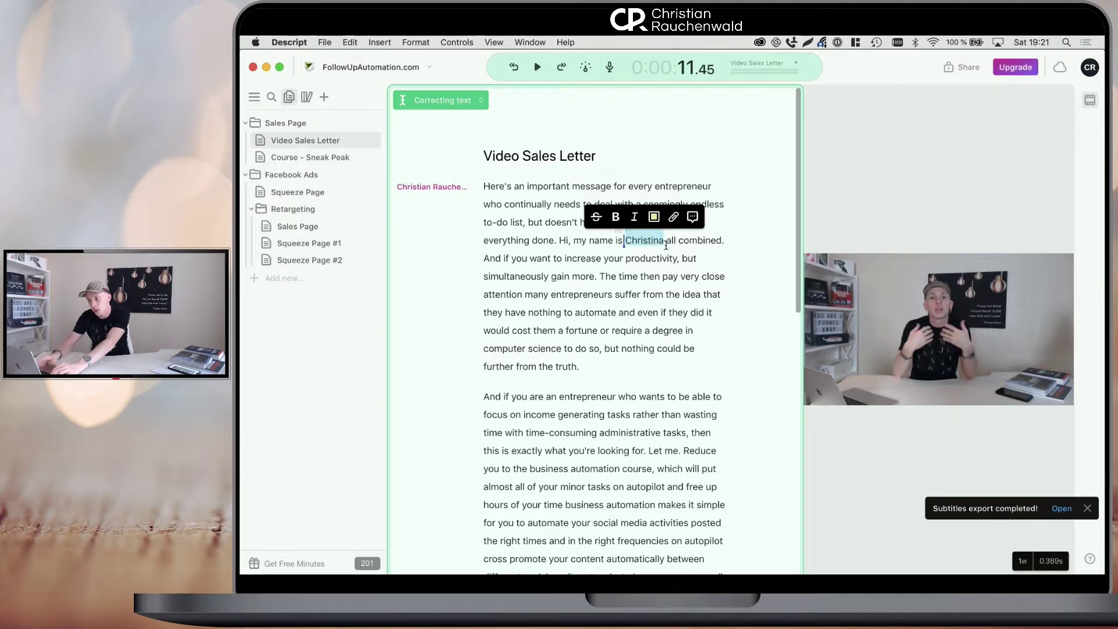
key("Right")
key("Left")
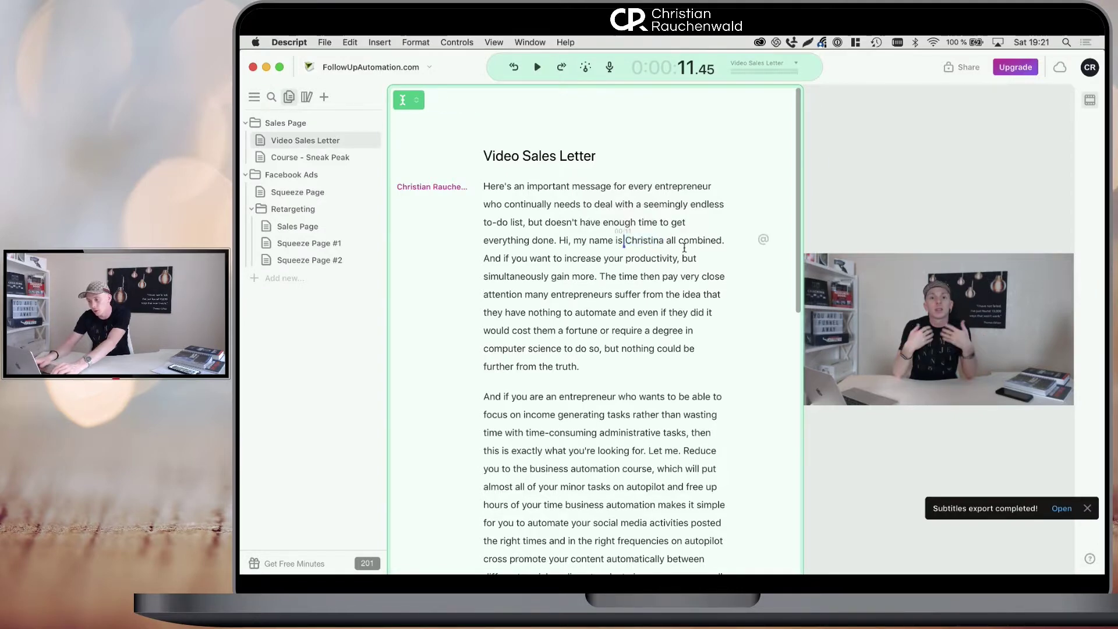
key("BackSpace")
type("n")
left_click(724, 183)
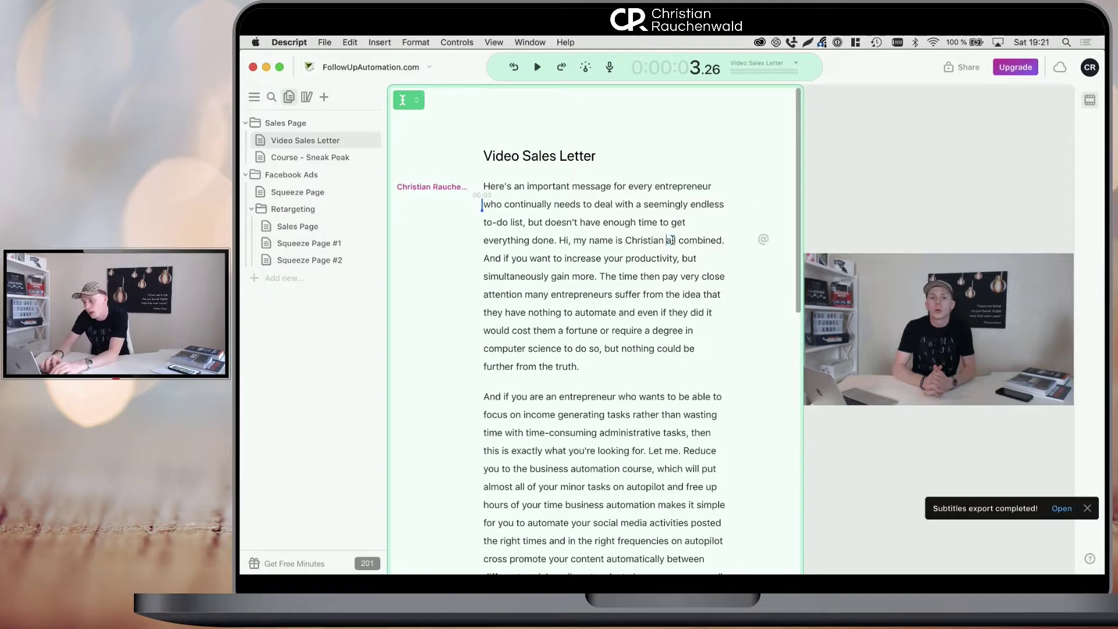
Replace the misheard words after the first name with the speaker's correct surname.
left_click_drag(667, 240, 721, 240)
type("Rauchenwald. And if you want to increase your")
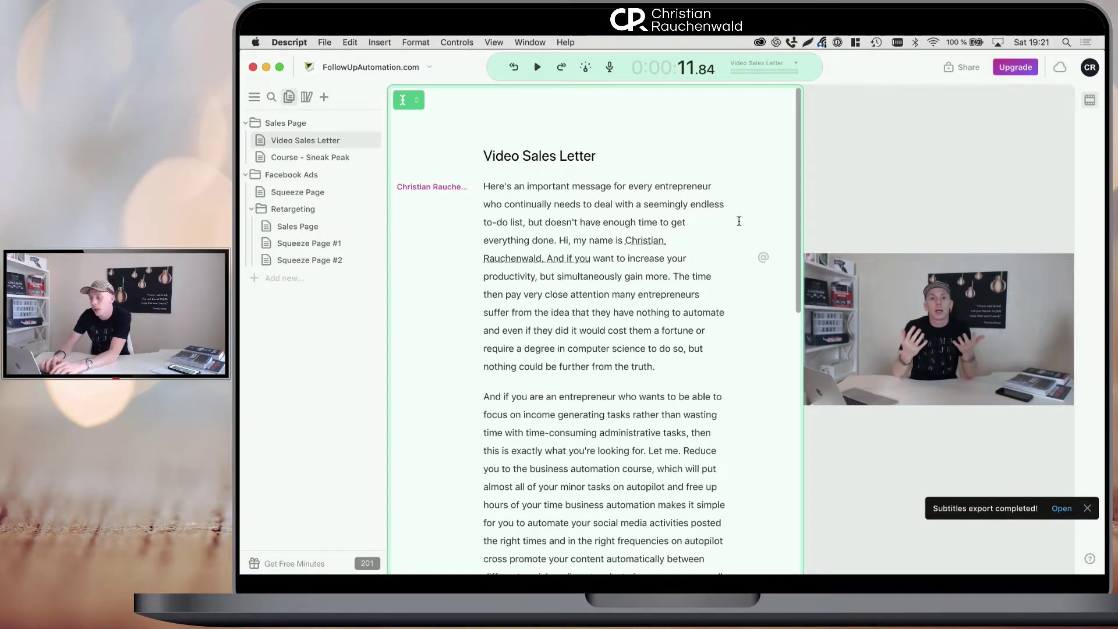
left_click(726, 218)
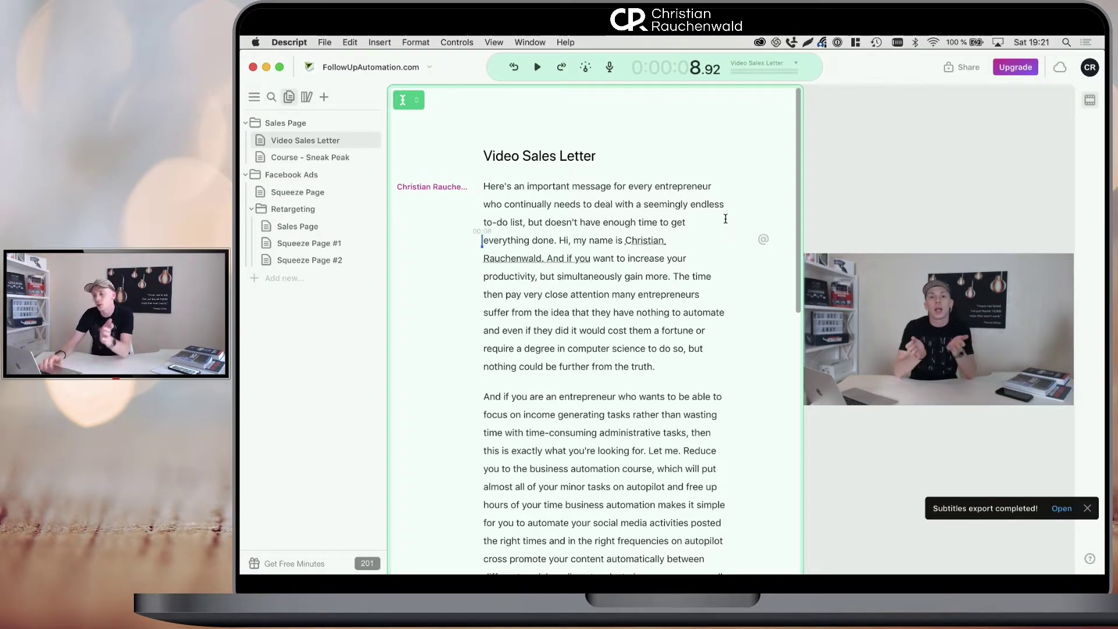